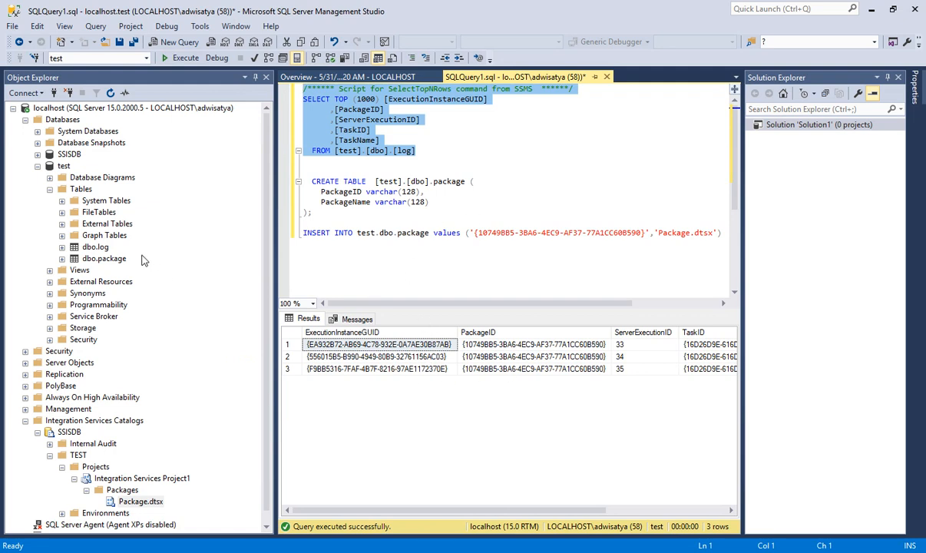
Select the top 1000 rows of the dbo.package table and close the Overview report.
right_click(100, 260)
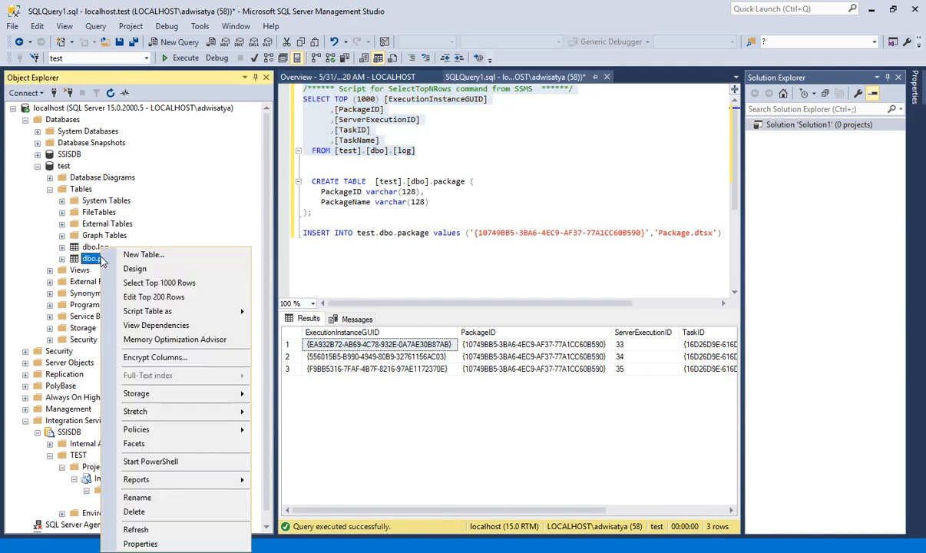
click(159, 283)
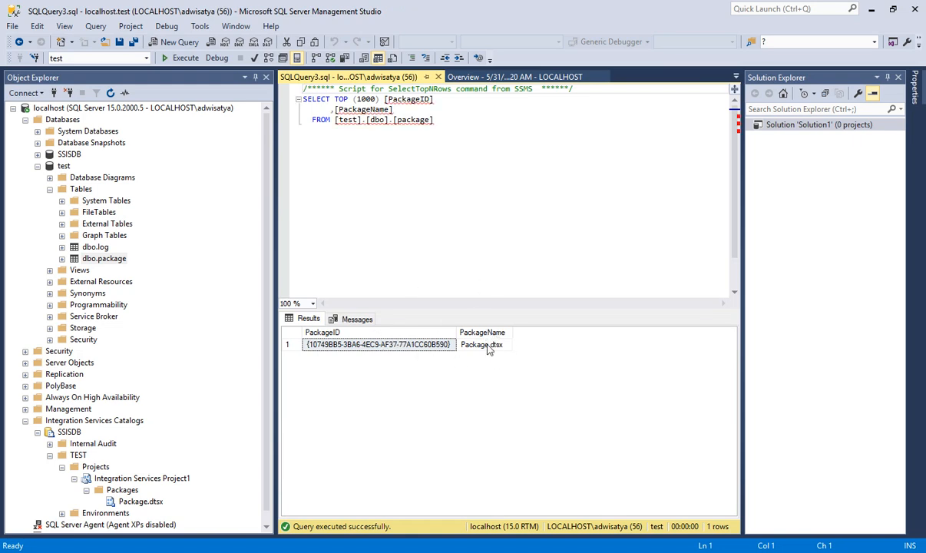
click(461, 76)
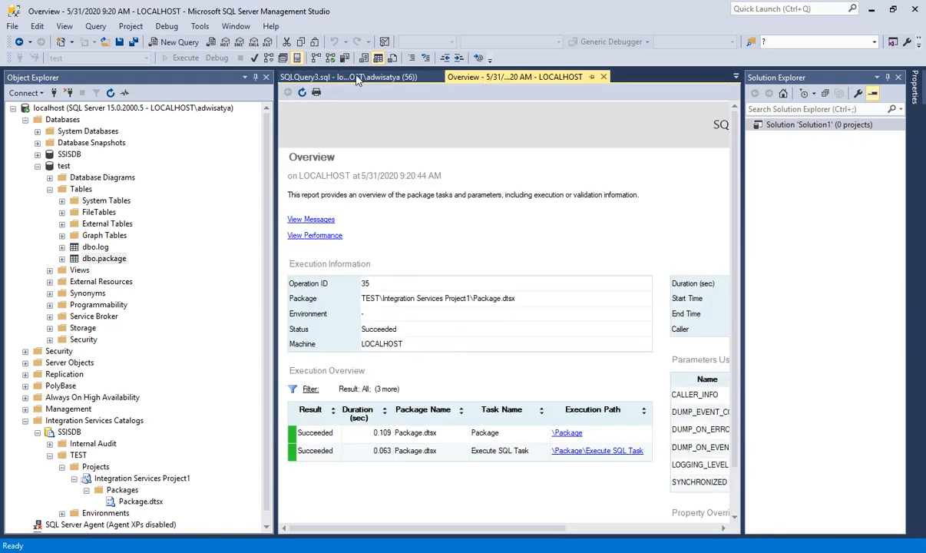
click(604, 77)
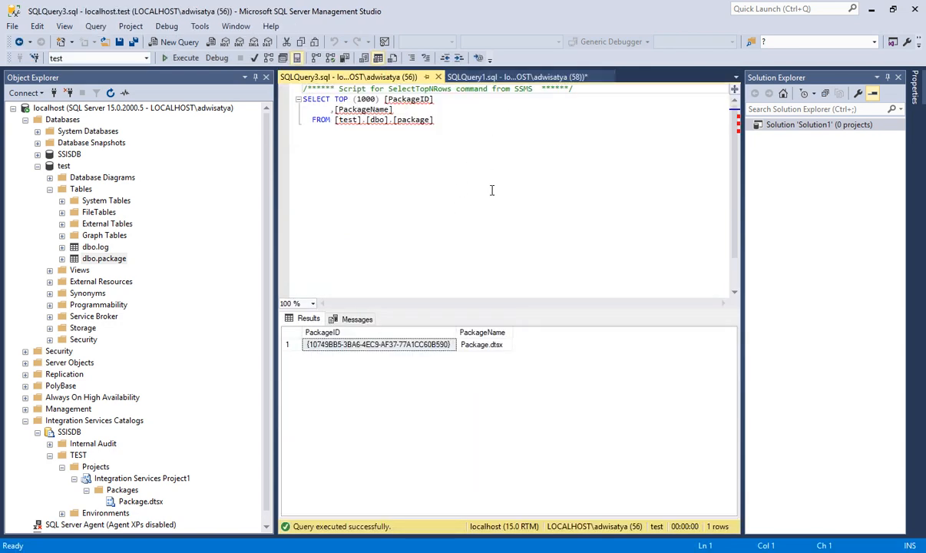
Examine the log table's result columns and the CREATE and INSERT statements in SQLQuery1.sql.
click(492, 79)
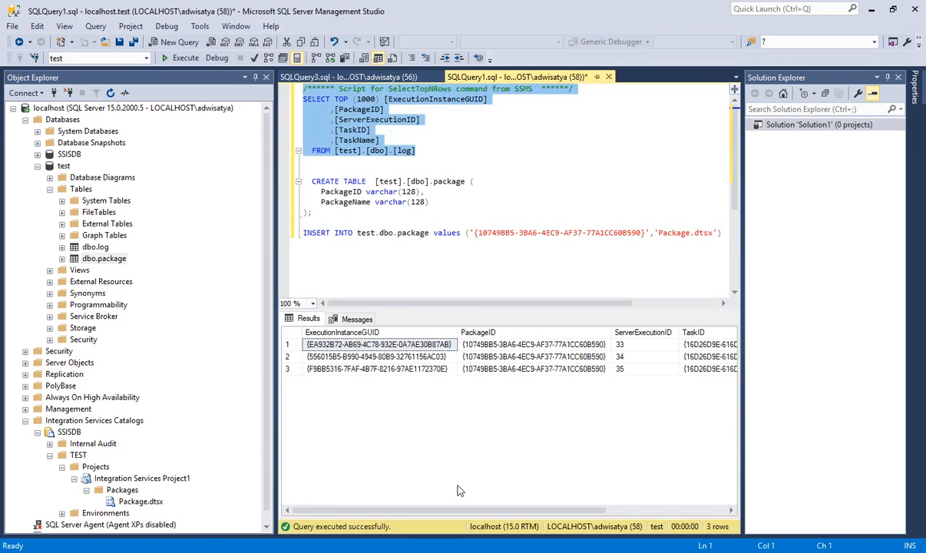
drag(483, 510, 606, 507)
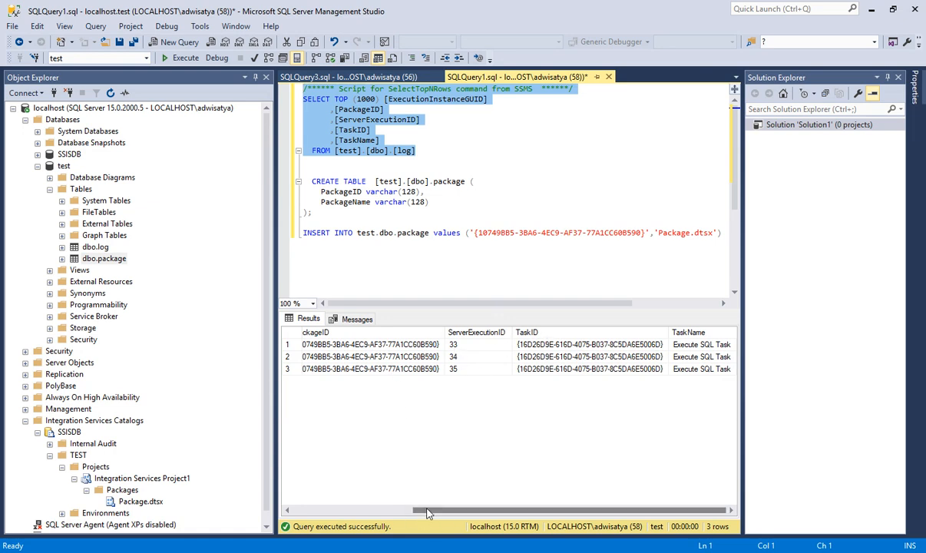
drag(419, 510, 336, 498)
click(469, 234)
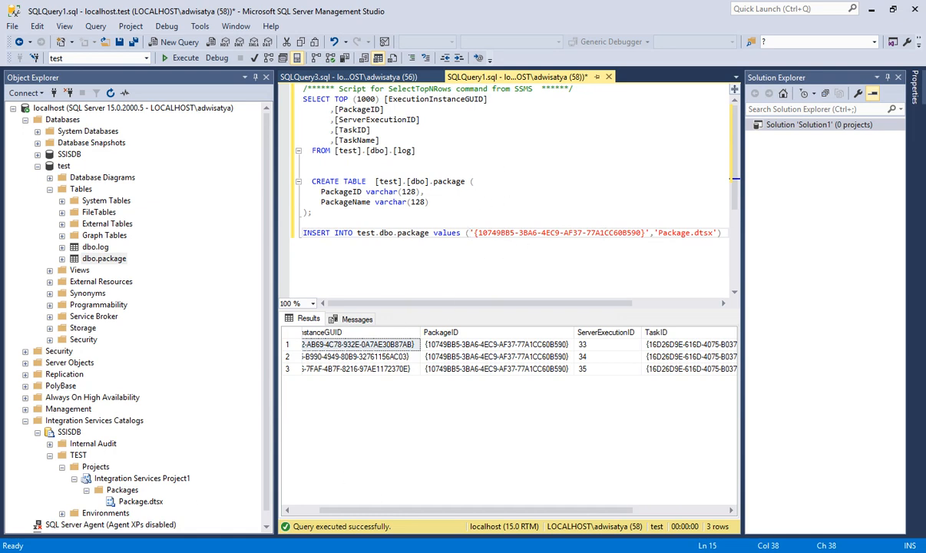
Switch to Visual Studio and view the existing OLE DB Source's connection settings.
key(alt+Tab)
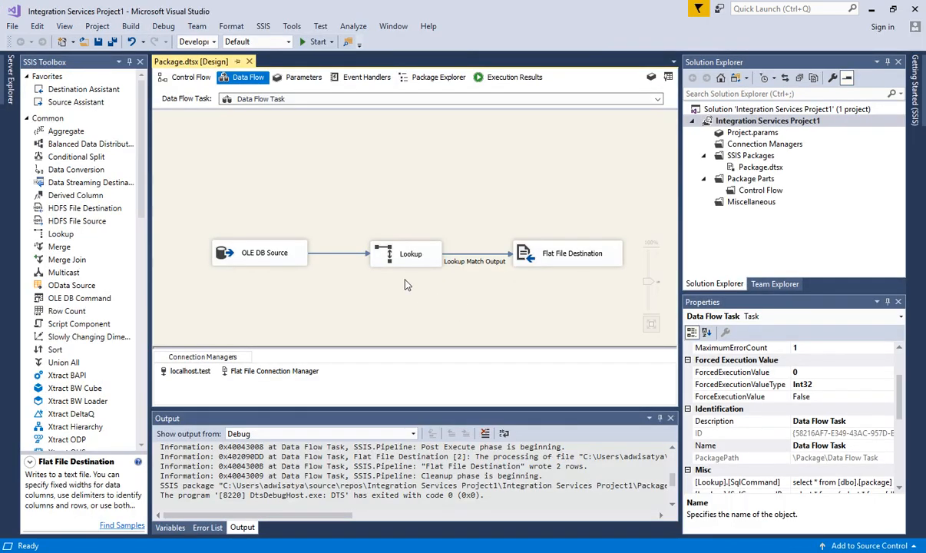
double_click(230, 252)
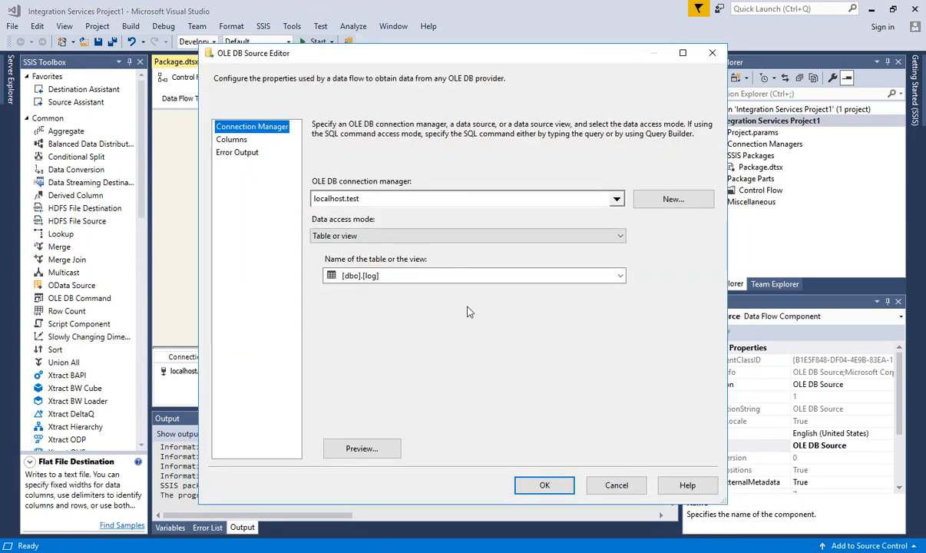
click(612, 485)
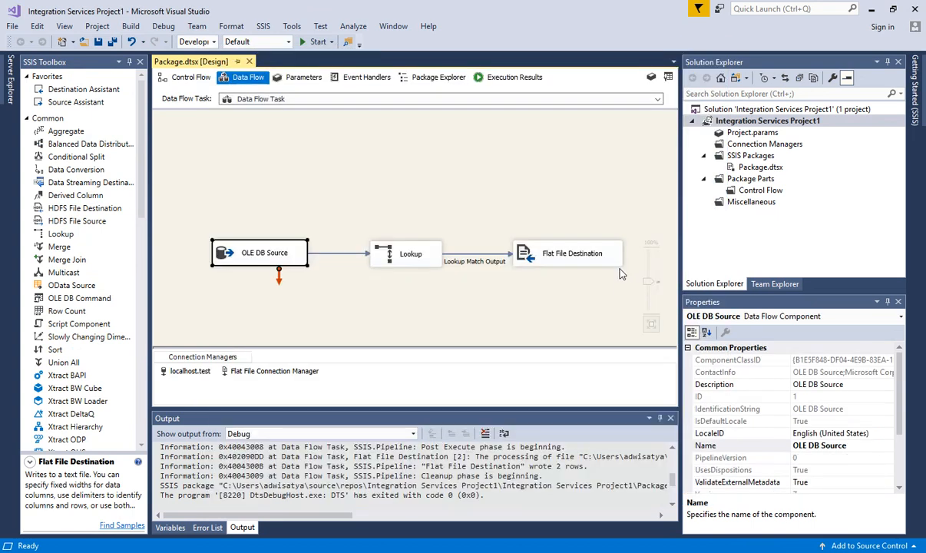
click(194, 202)
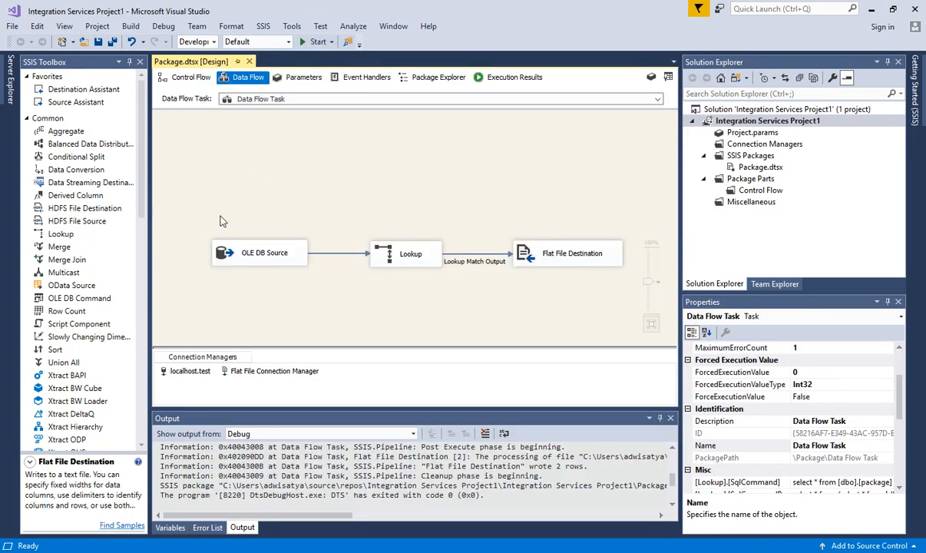
drag(191, 214, 592, 269)
right_click(604, 262)
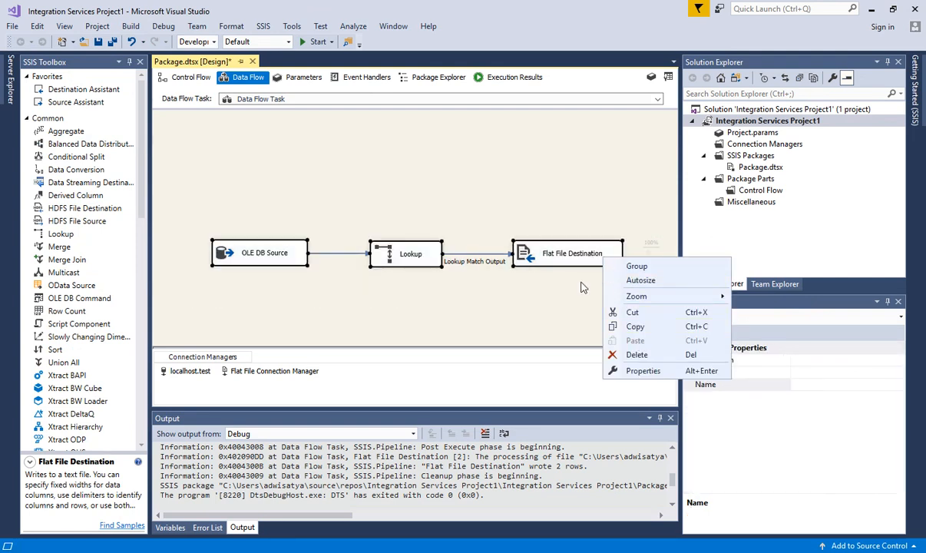
click(538, 276)
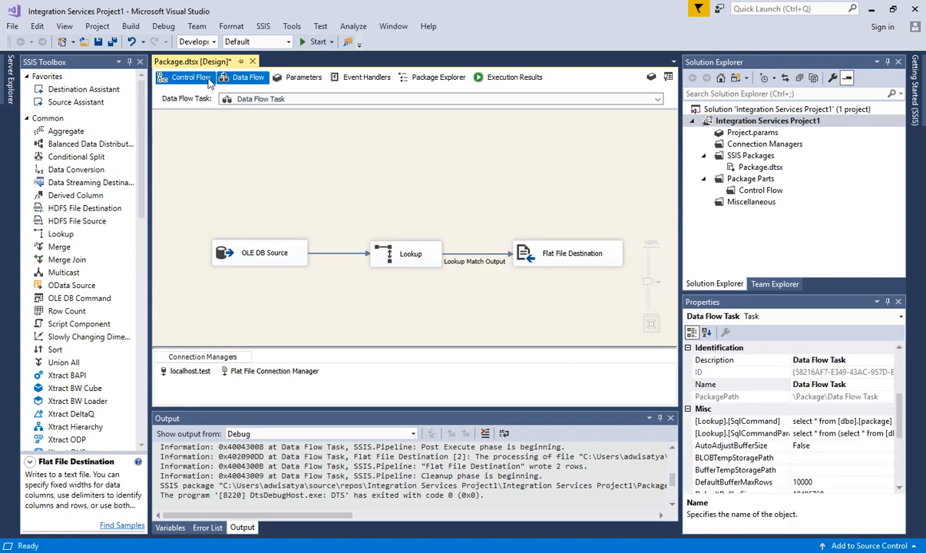
Disable the existing Data Flow Task in the control flow, and add a second Data Flow Task below it and open it.
click(186, 77)
right_click(281, 206)
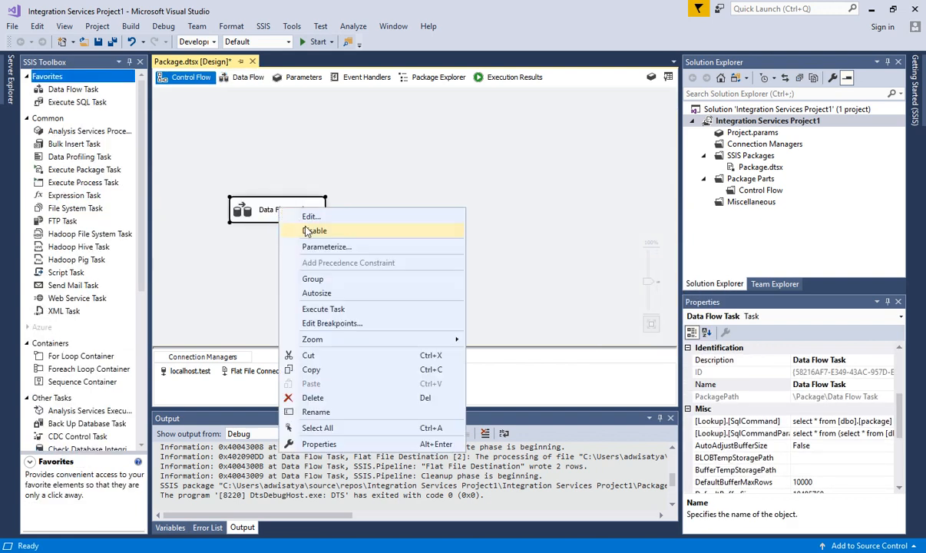
click(301, 227)
drag(59, 94, 258, 257)
double_click(309, 273)
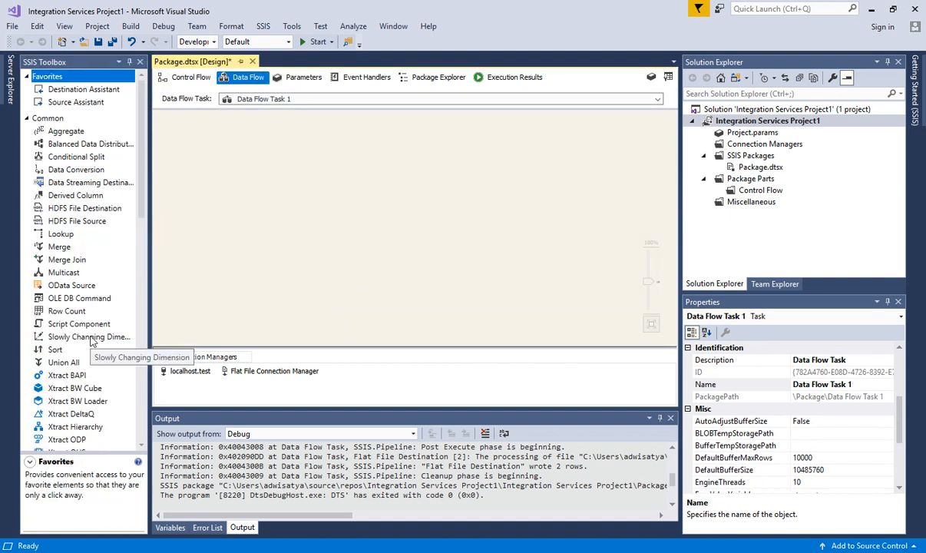
Add an OLE DB Source that reads all columns of the [dbo].[log] table through the localhost.test connection.
scroll(92, 338, down, 10)
drag(80, 235, 257, 230)
double_click(258, 230)
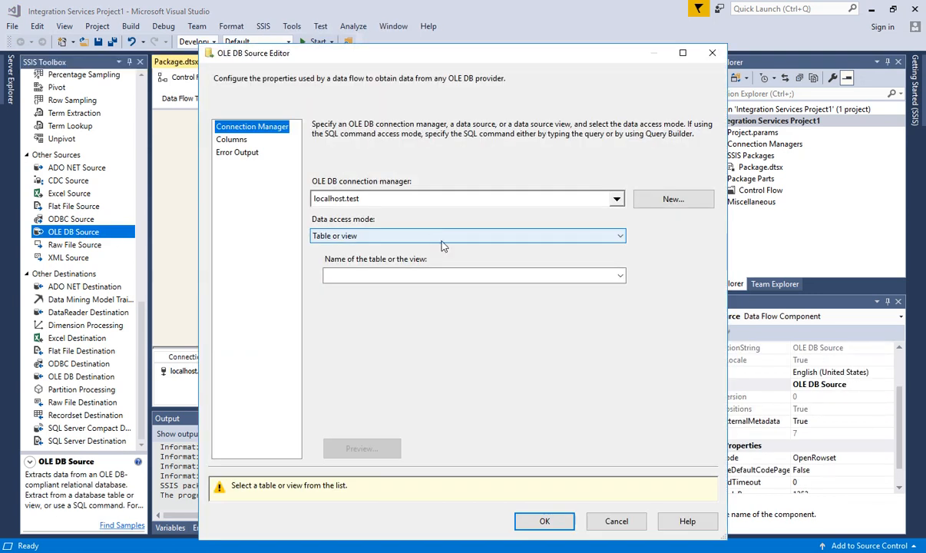
click(359, 275)
click(365, 290)
click(223, 138)
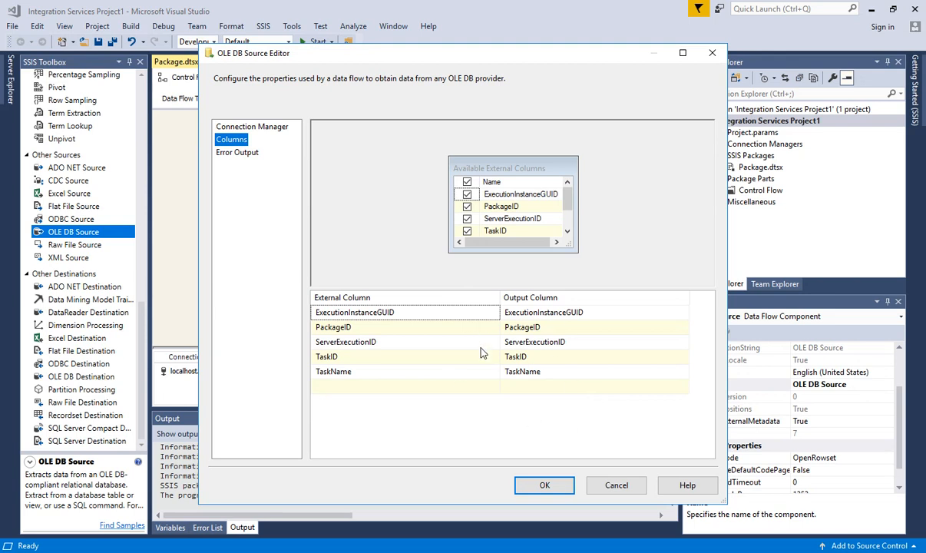
click(540, 483)
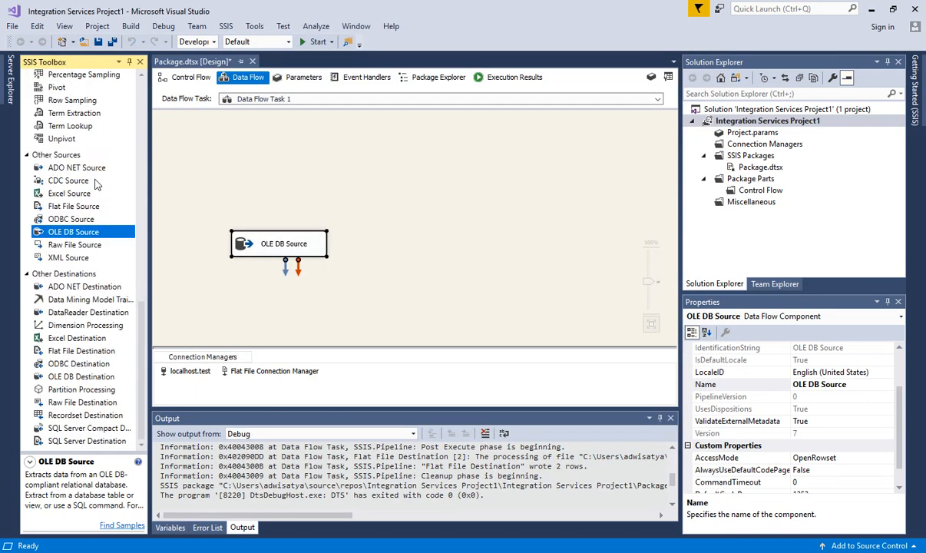
Add a Lookup transformation beside the OLE DB Source and connect the source's regular output to it.
scroll(87, 219, up, 15)
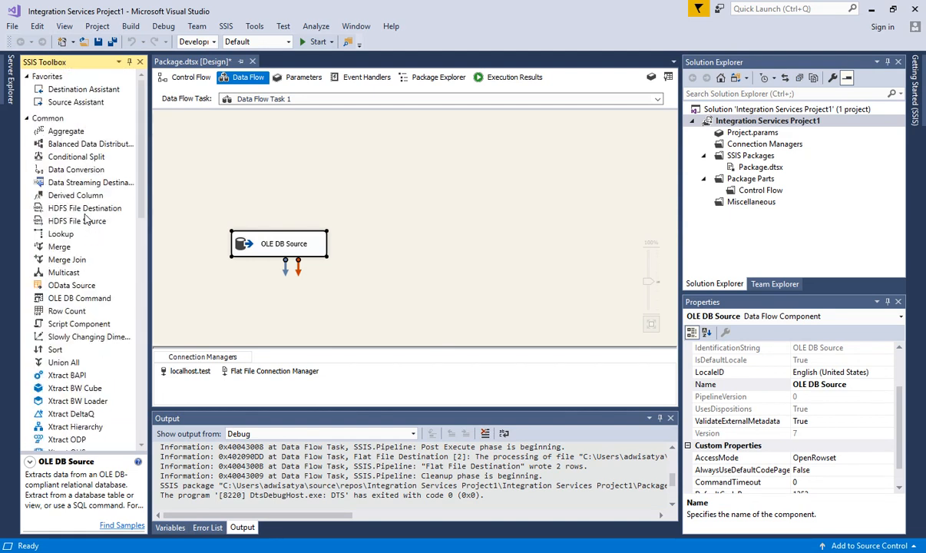
drag(66, 239, 380, 231)
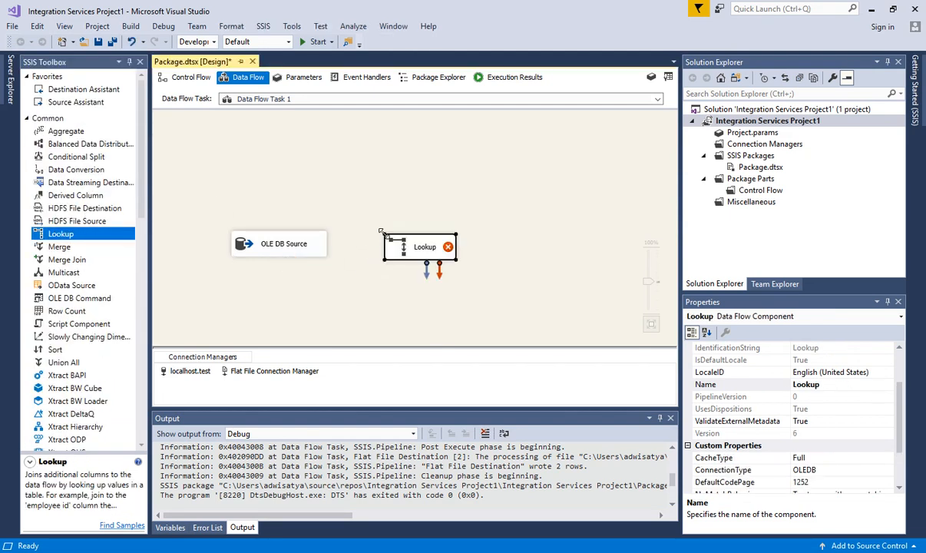
click(301, 242)
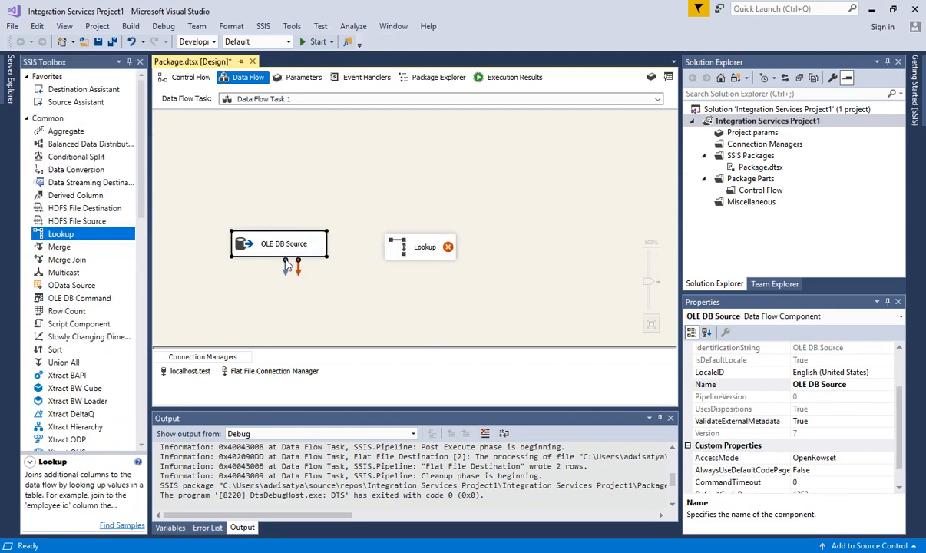
drag(287, 265, 417, 252)
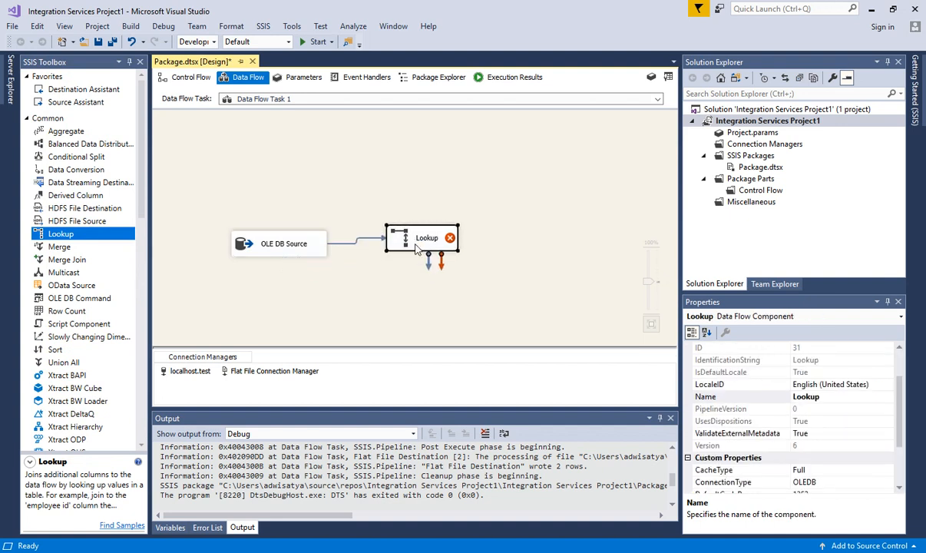
Set the Lookup to ignore failure for rows with no matching entries and use [dbo].[package] as its reference table.
double_click(417, 250)
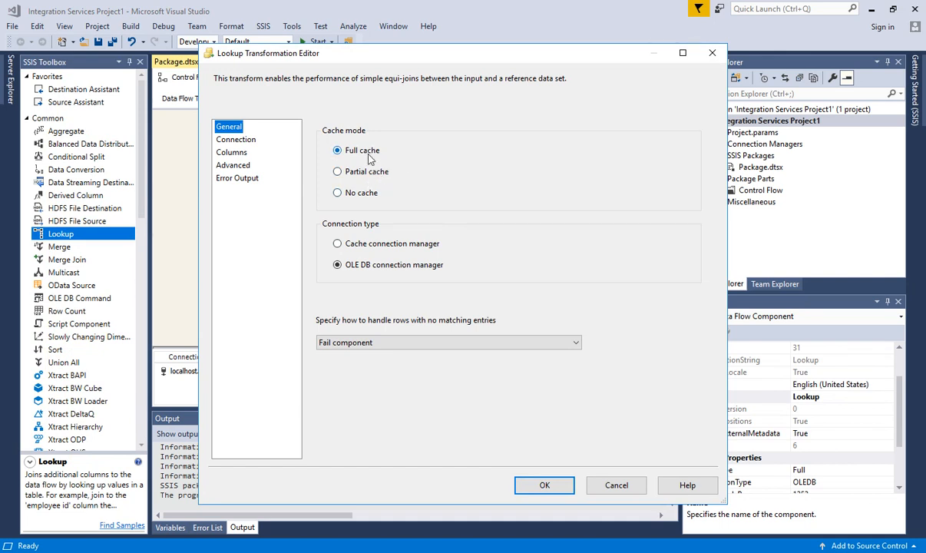
click(405, 343)
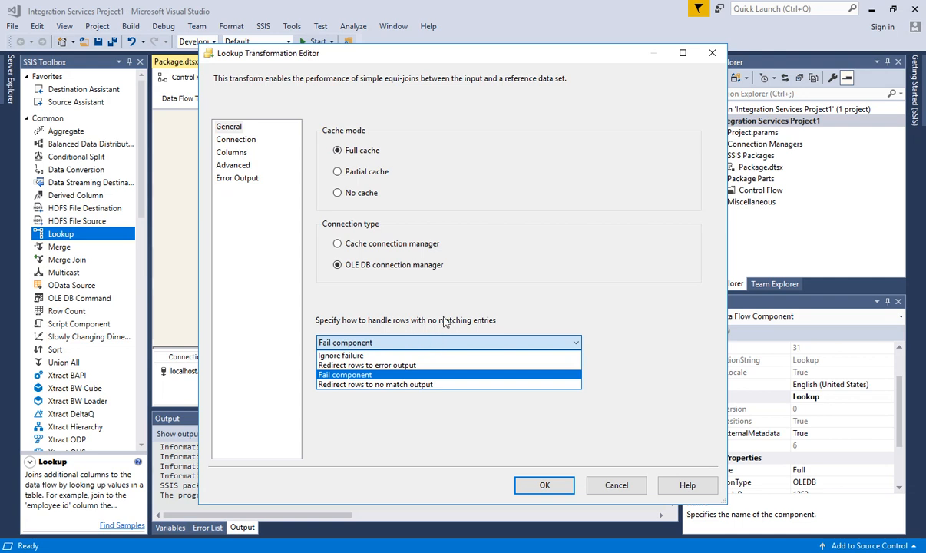
click(392, 356)
click(245, 139)
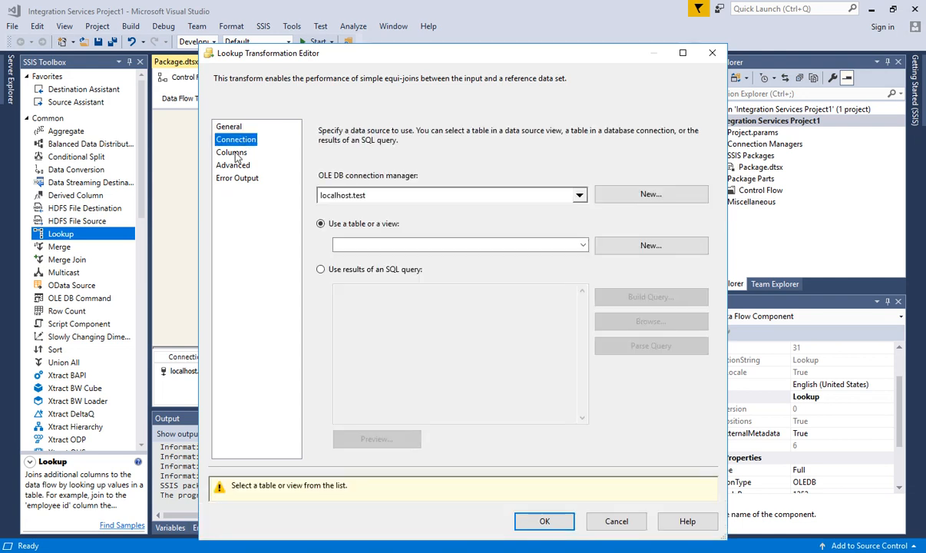
click(421, 246)
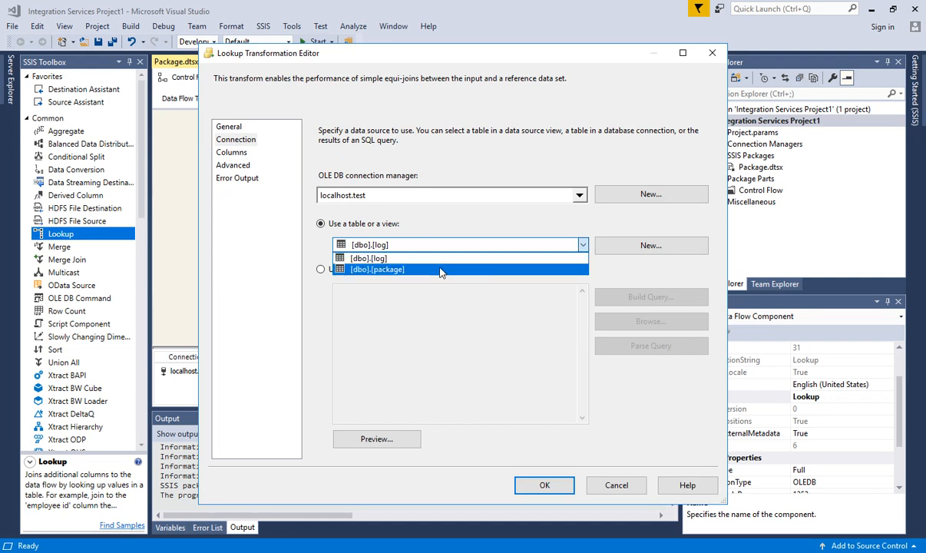
click(338, 268)
Map the input PackageID to the lookup PackageID and return PackageName as a new column.
click(231, 152)
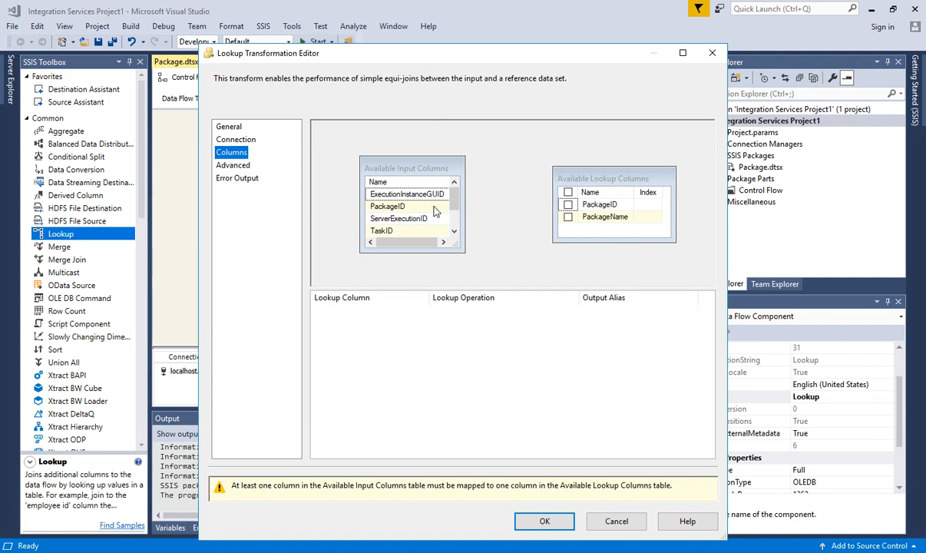
drag(435, 211, 607, 211)
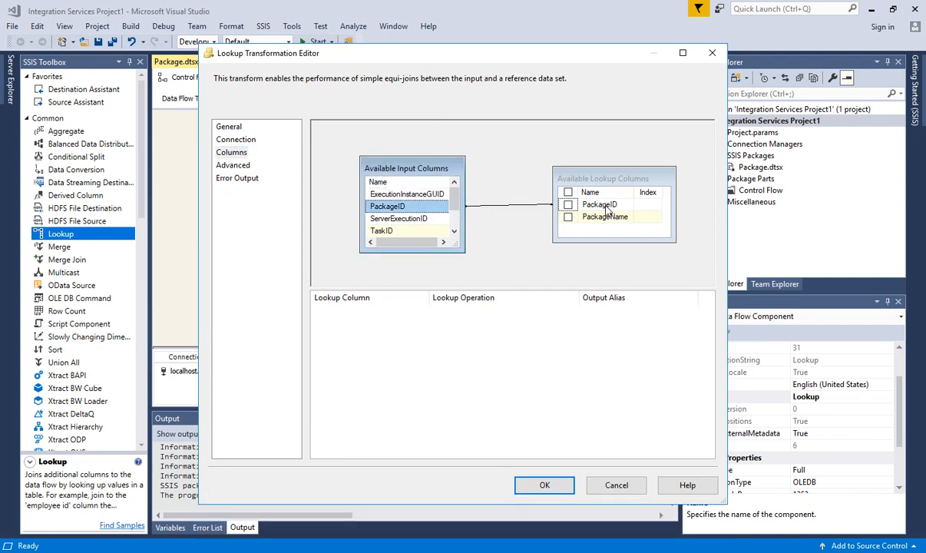
click(569, 218)
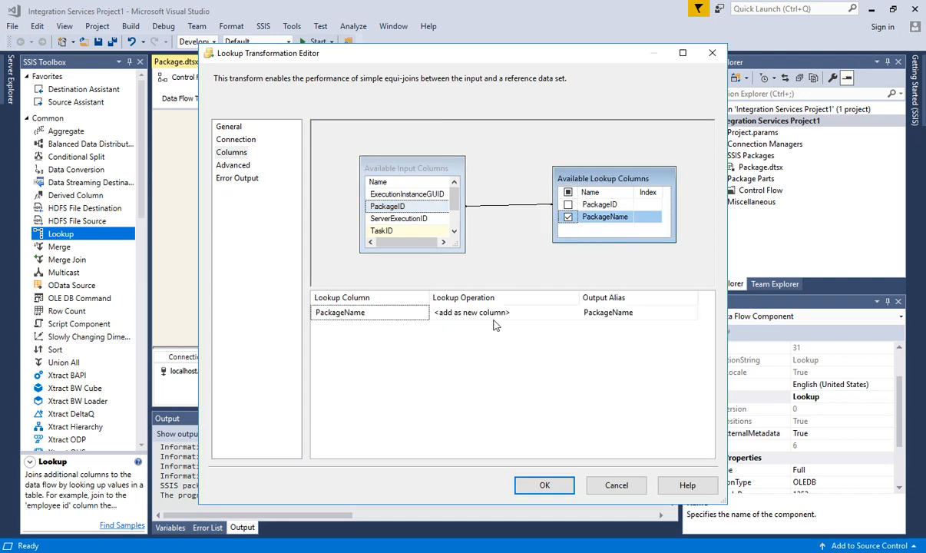
click(468, 312)
click(534, 315)
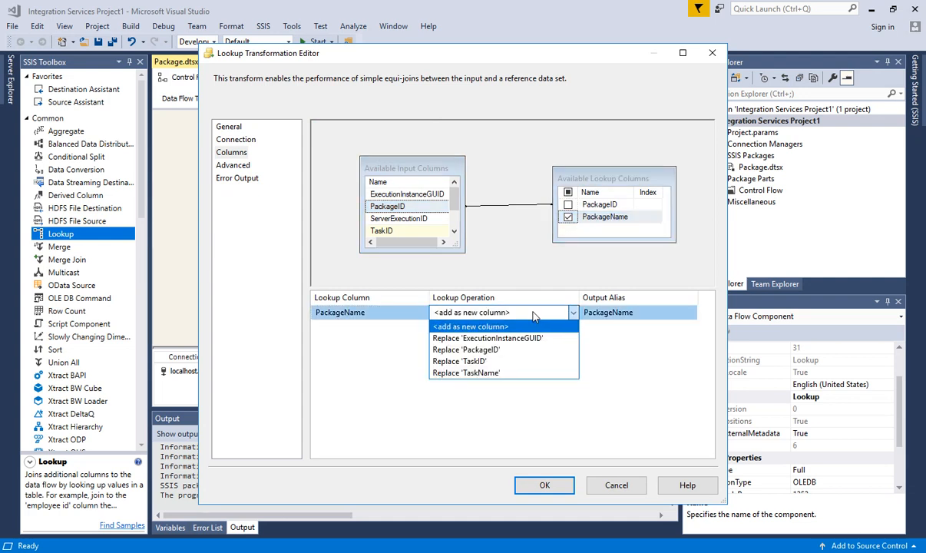
click(526, 316)
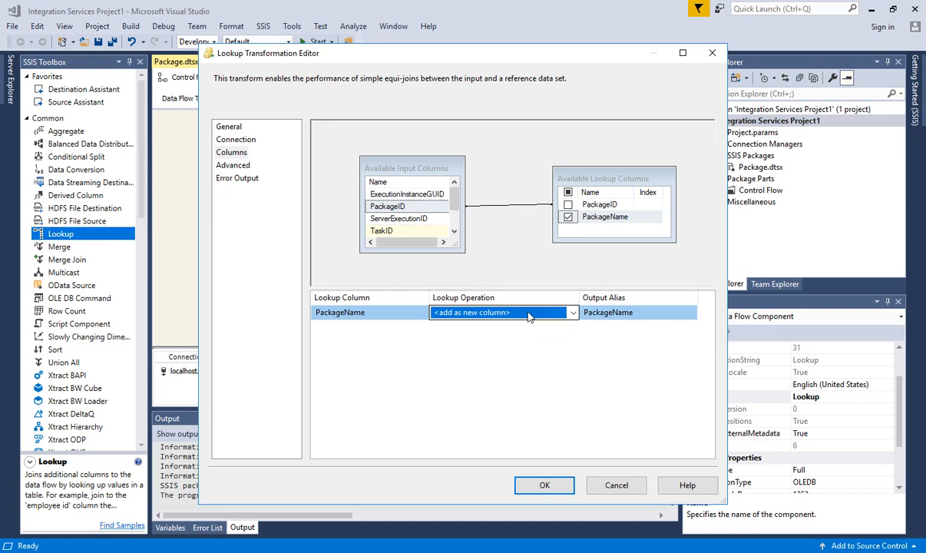
click(547, 486)
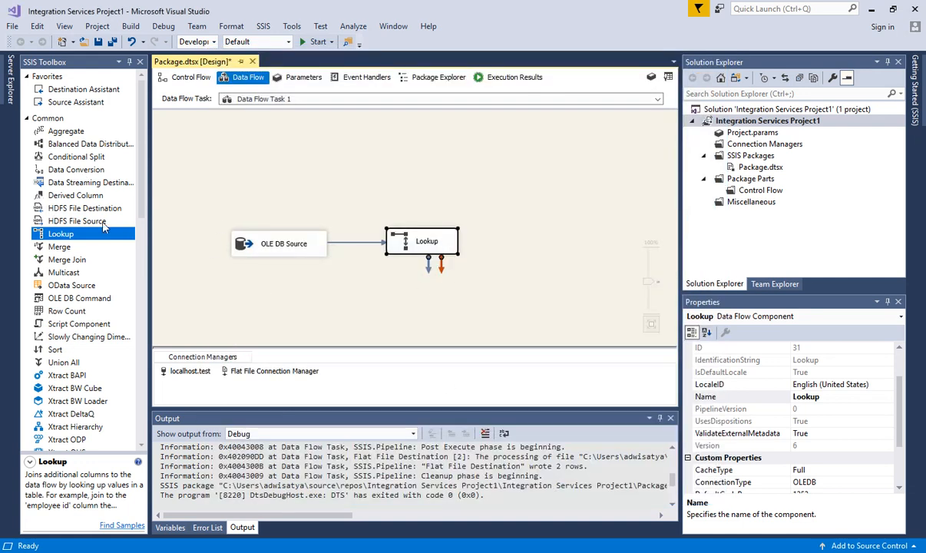
Add a Flat File Destination to the data flow, beyond the Lookup.
drag(141, 172, 160, 320)
scroll(113, 352, down, 6)
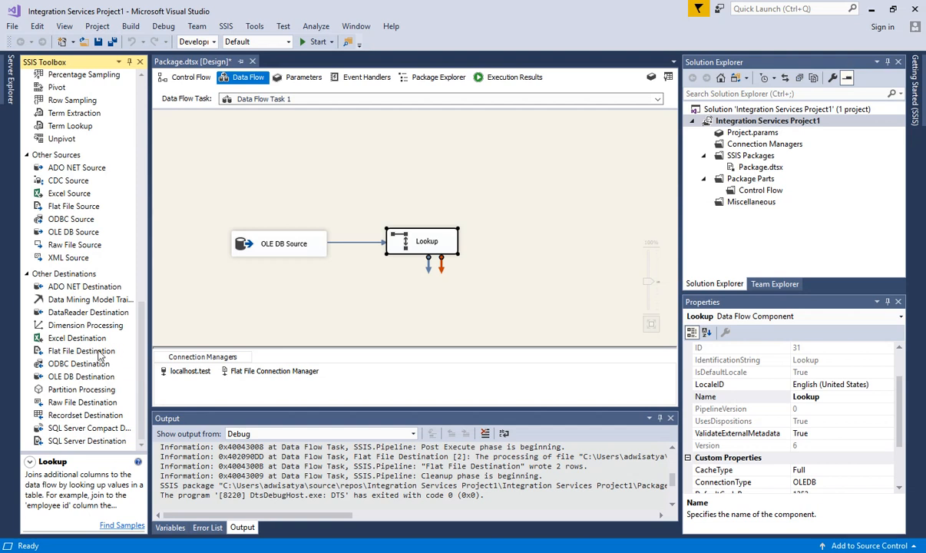
drag(100, 355, 498, 241)
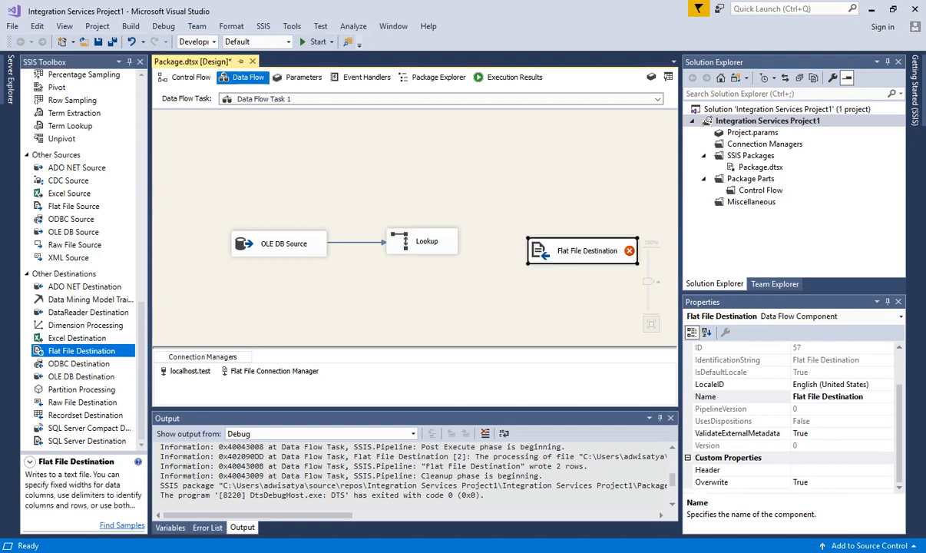
Switch to File Explorer and delete matched_package.txt from the Lookup folder.
click(415, 534)
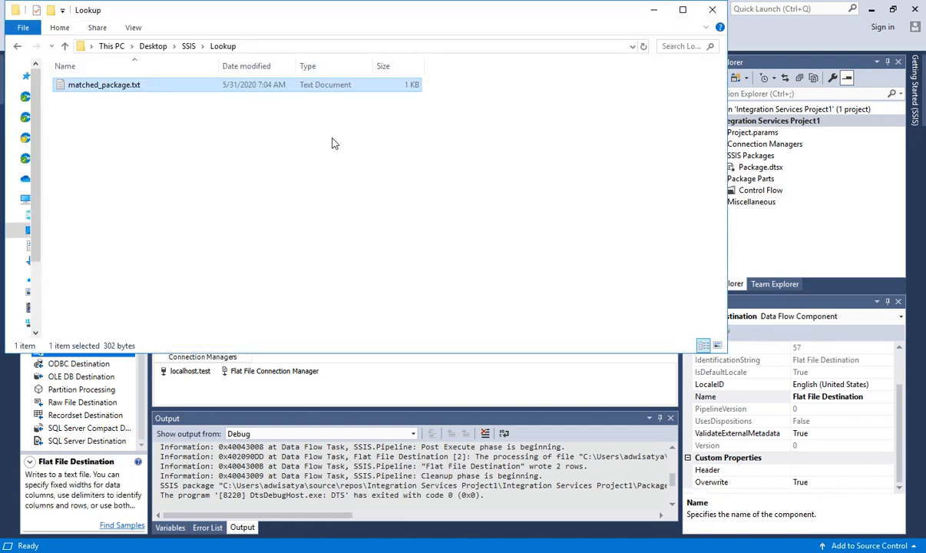
key(Delete)
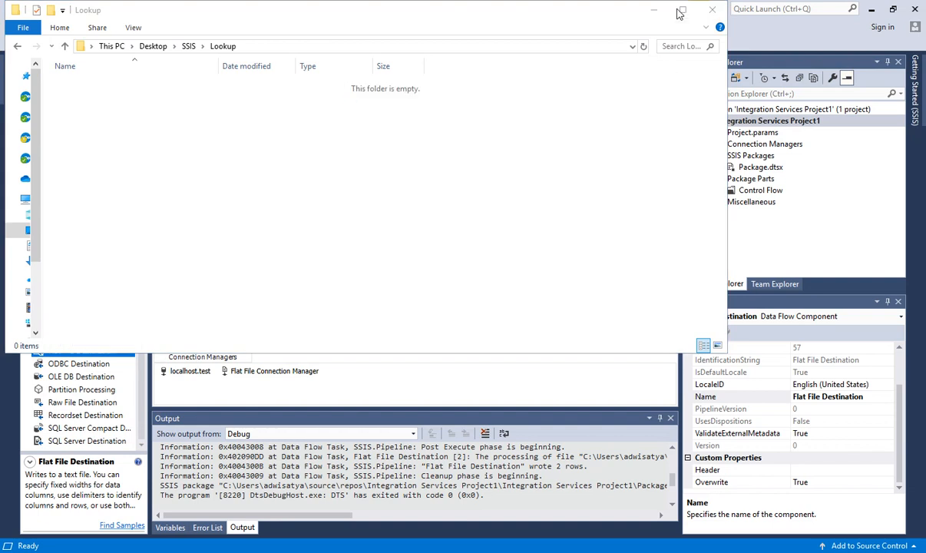
click(654, 10)
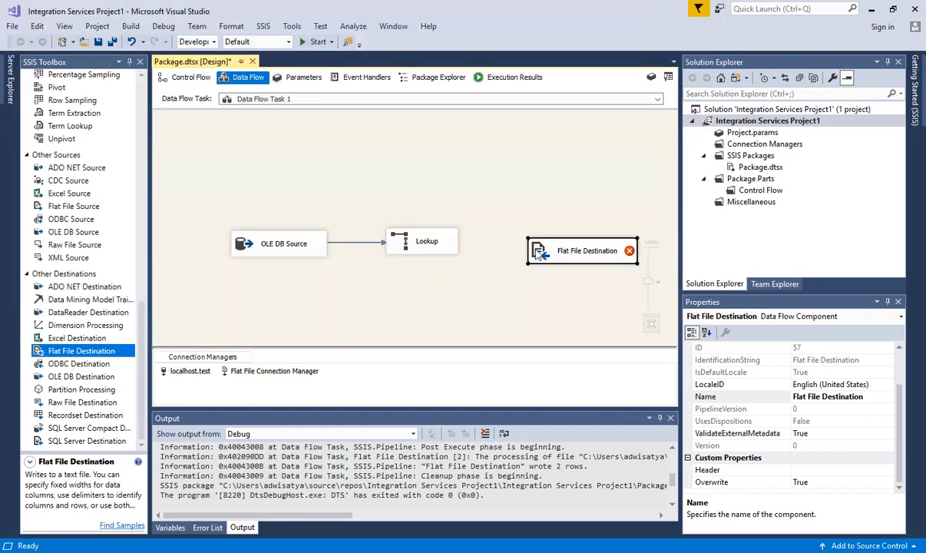
Align the Flat File Destination with the Lookup and connect the Lookup Match Output to its input.
drag(538, 253, 522, 246)
click(440, 246)
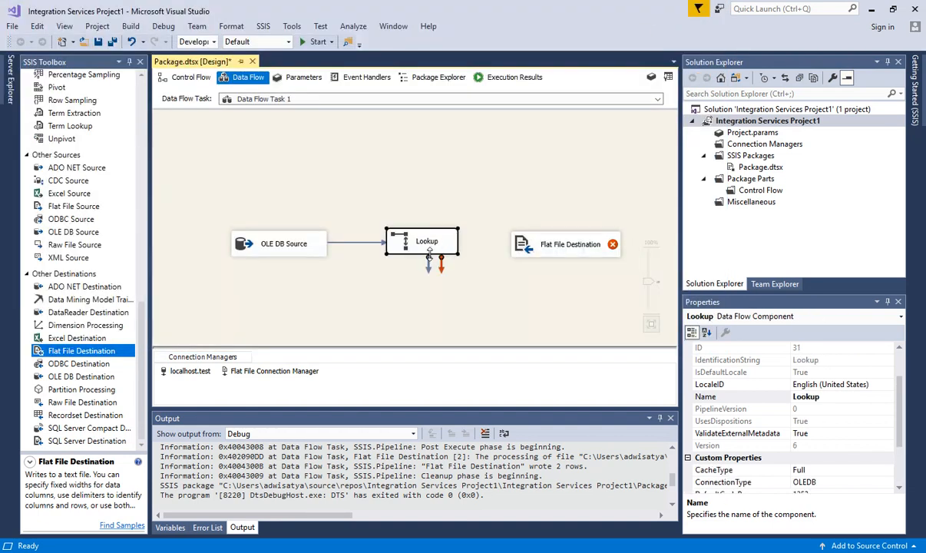
drag(429, 254, 522, 244)
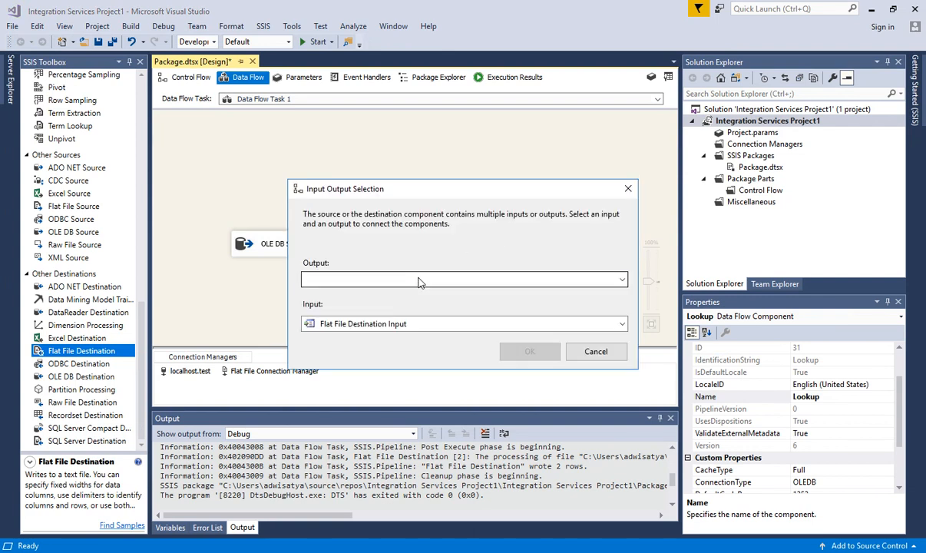
click(418, 282)
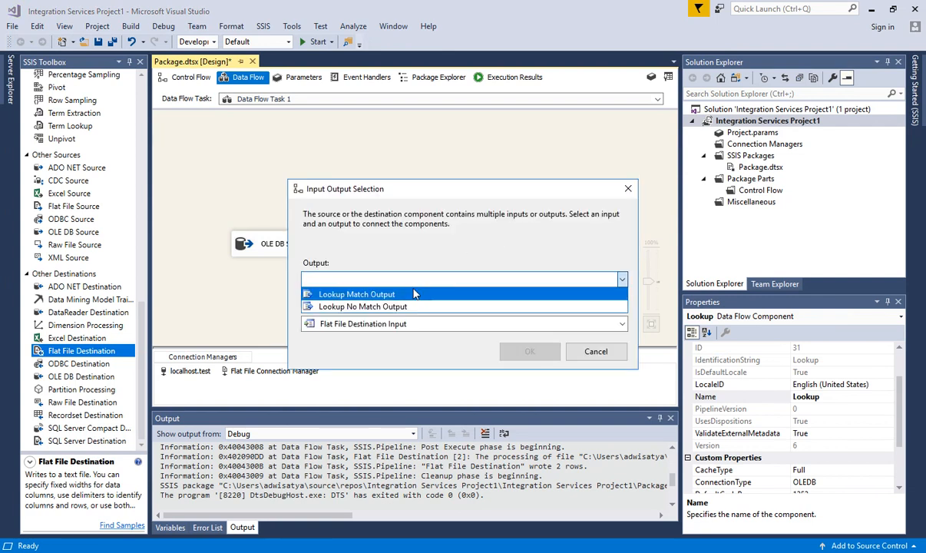
click(414, 295)
click(534, 351)
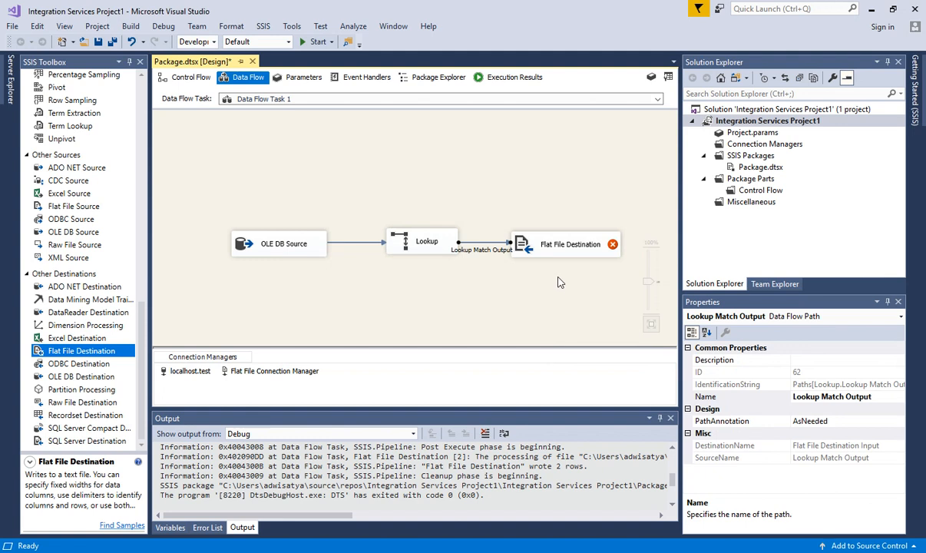
Configure the Flat File Destination with the existing Flat File Connection Manager and its automatic column mappings, and save the package.
double_click(534, 240)
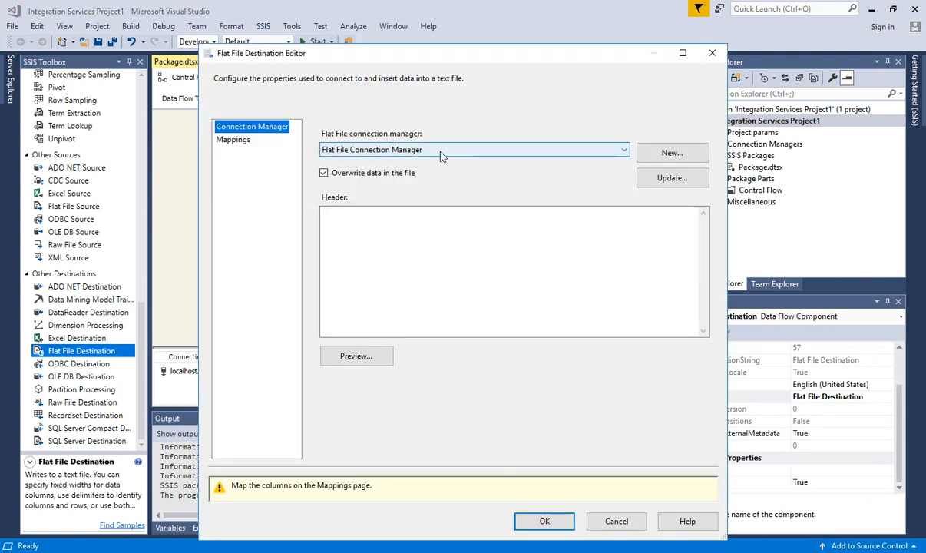
click(233, 139)
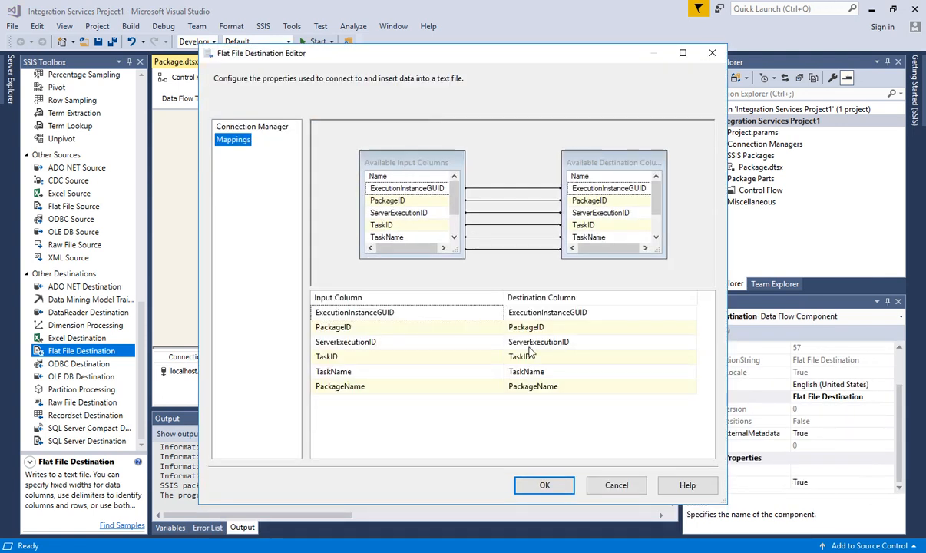
click(230, 127)
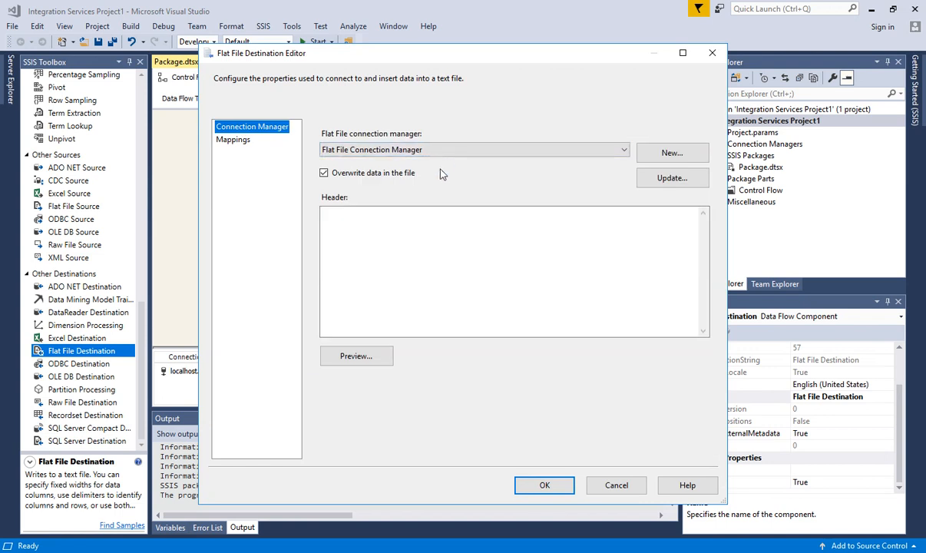
click(356, 356)
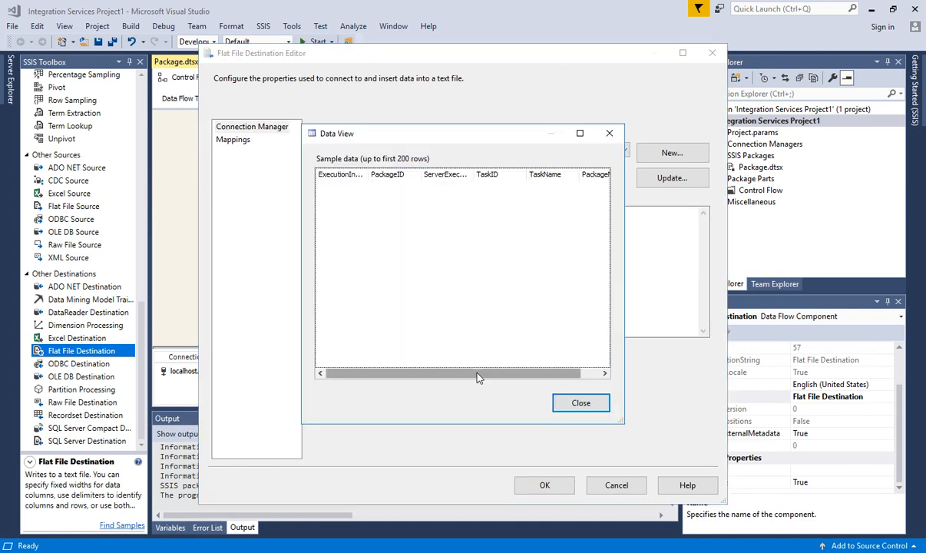
click(575, 399)
click(545, 485)
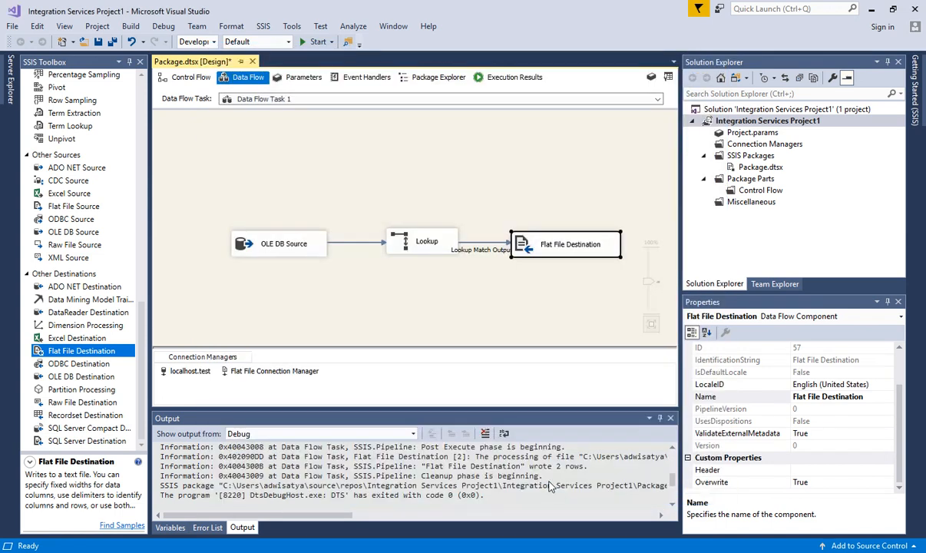
click(440, 325)
key(ctrl+s)
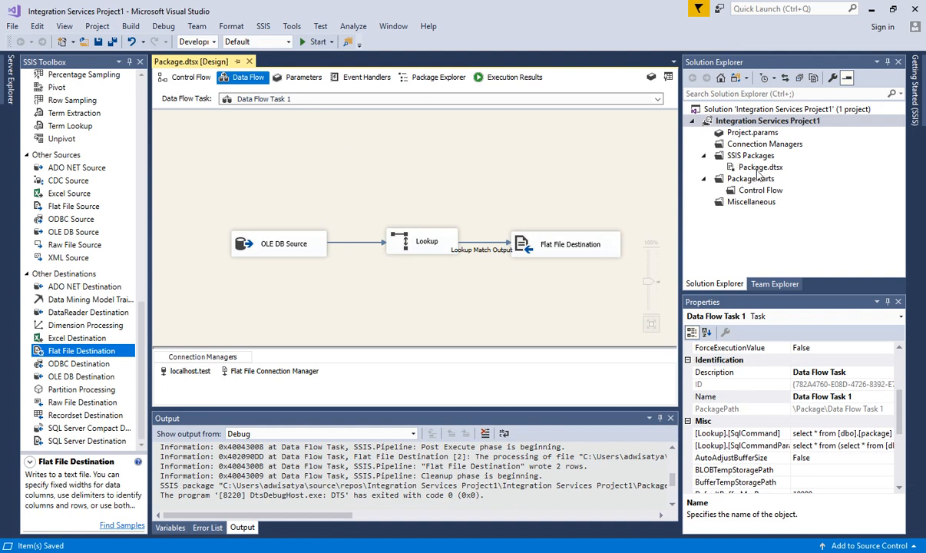
Check the Flat File Connection Manager's output file path and the contents of the Lookup folder.
click(397, 550)
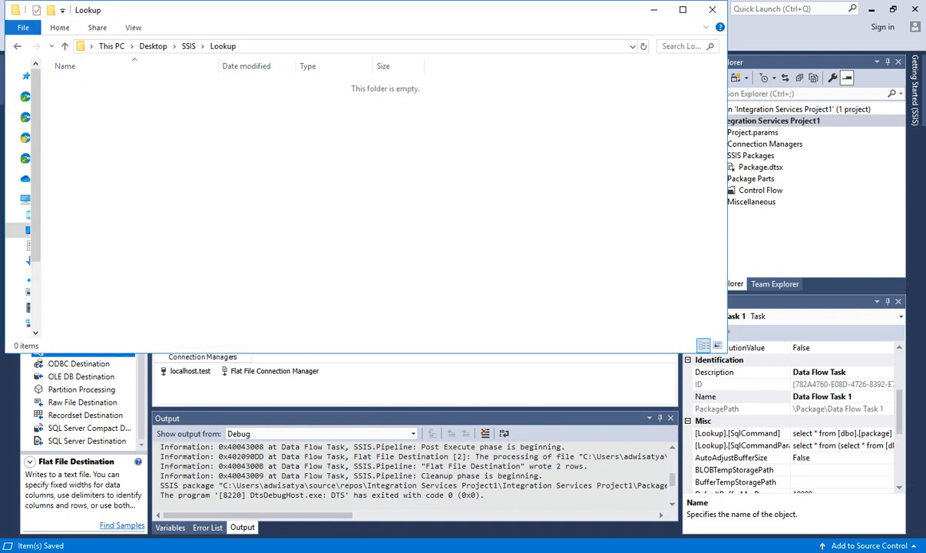
click(334, 433)
right_click(307, 372)
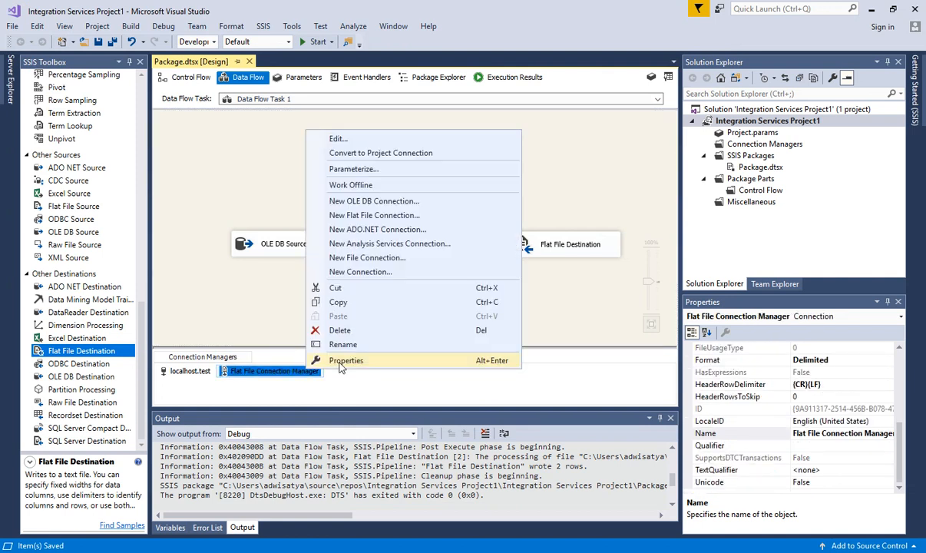
click(389, 359)
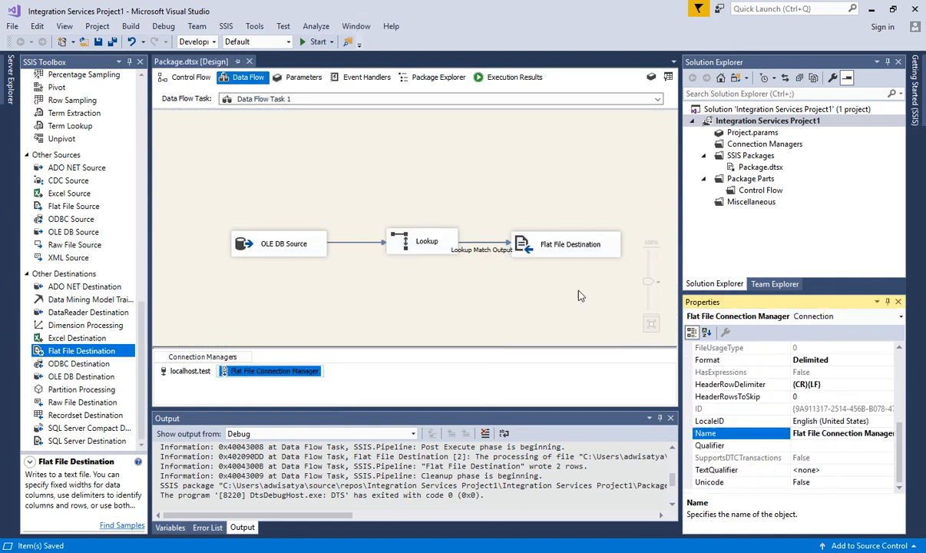
click(248, 376)
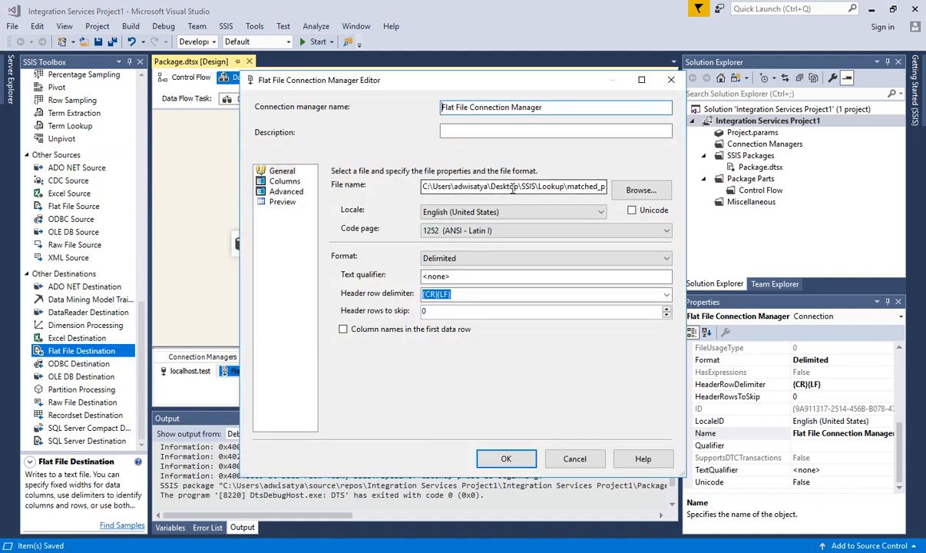
drag(513, 189, 683, 185)
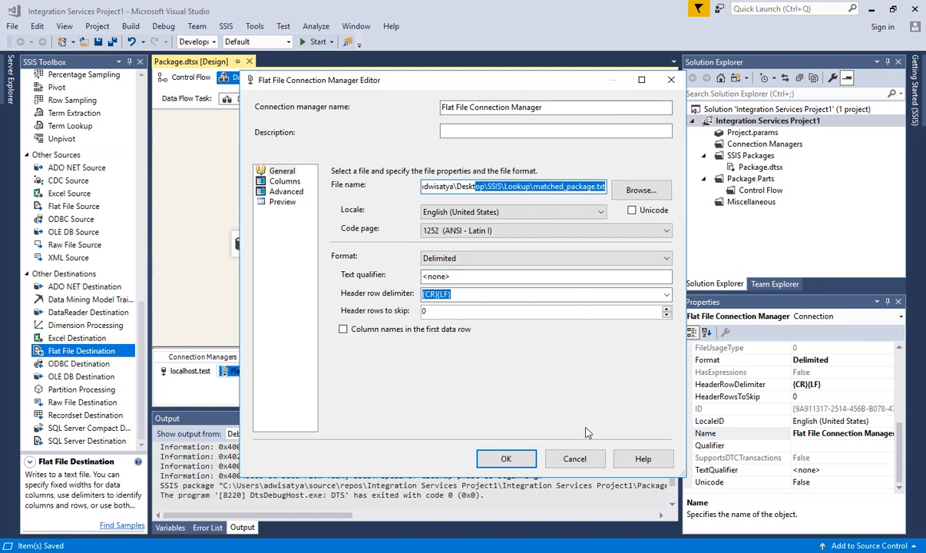
click(585, 460)
key(alt+Tab)
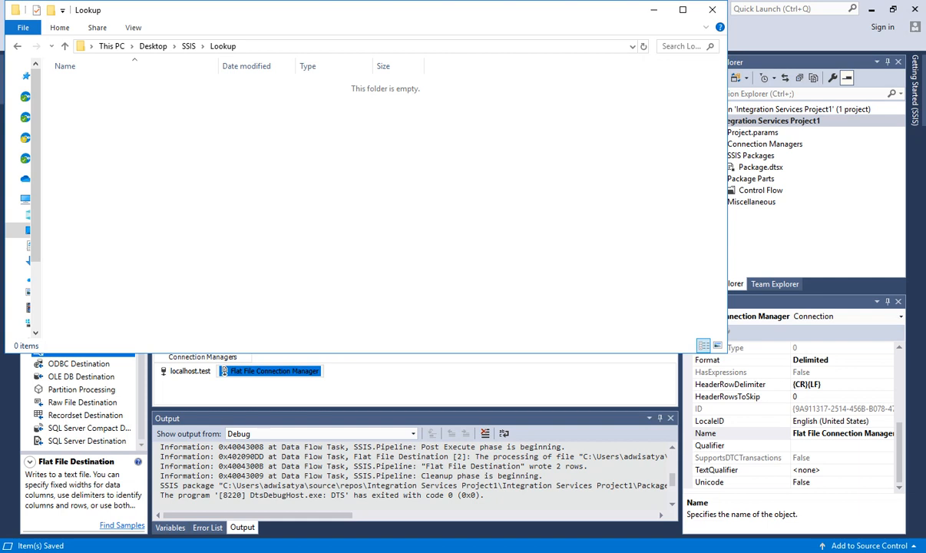
key(alt+Tab)
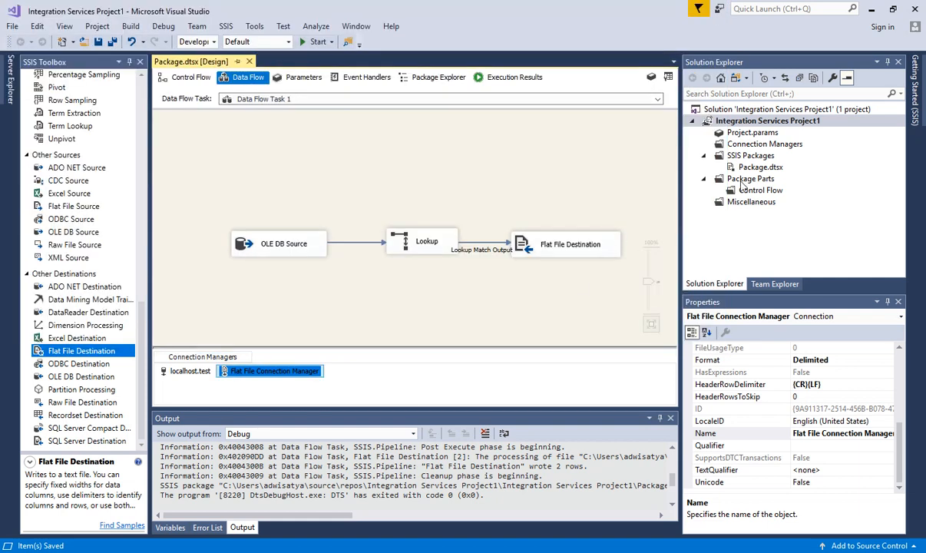
Switch to SQL Server Management Studio and review the columns of the log table's query results.
key(alt+Tab)
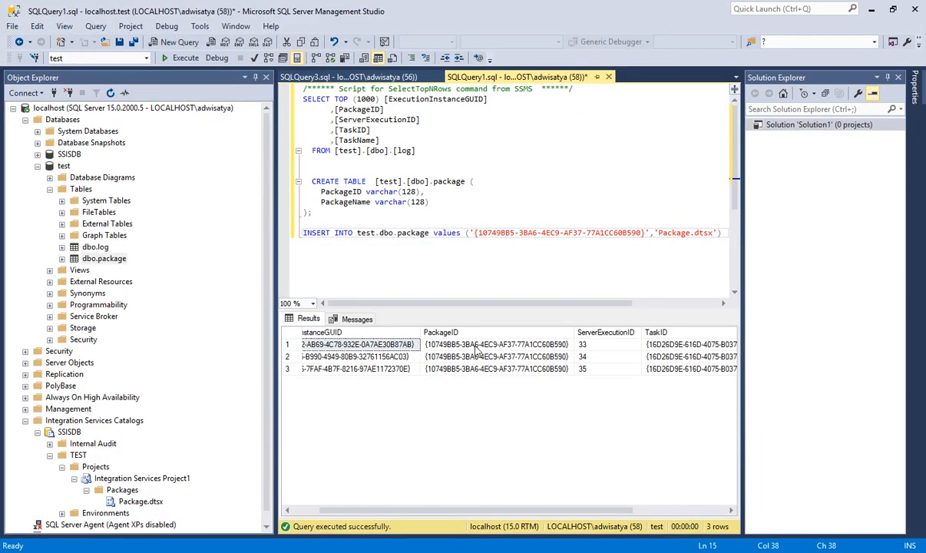
scroll(419, 501, left, 3)
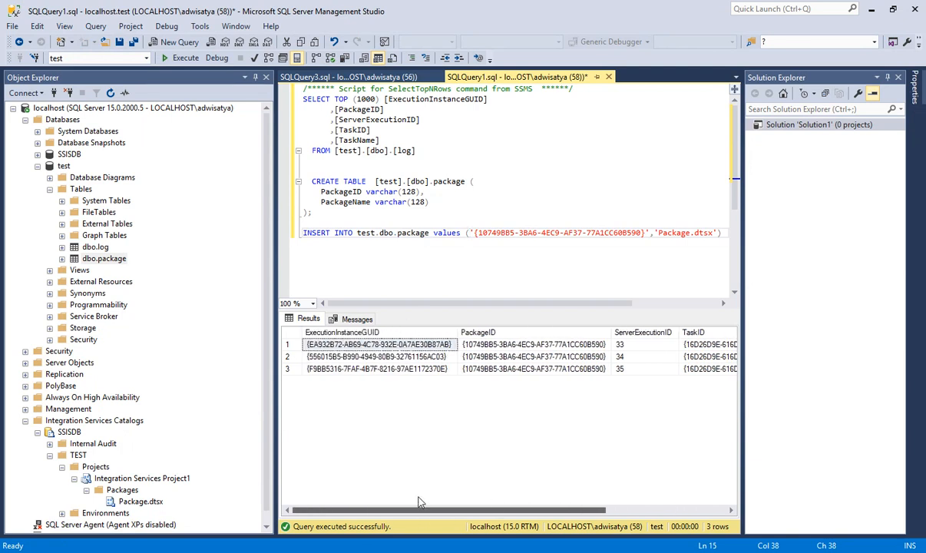
scroll(427, 499, right, 5)
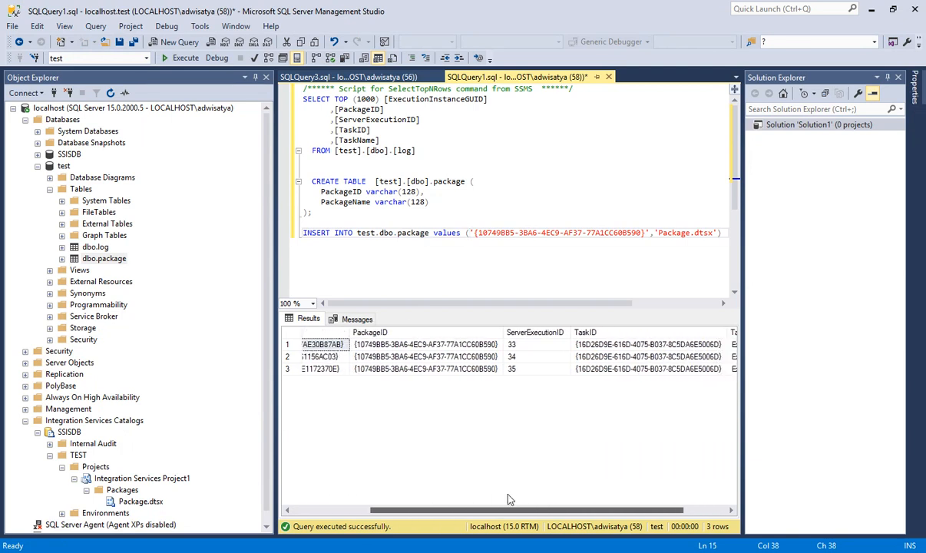
scroll(508, 500, right, 3)
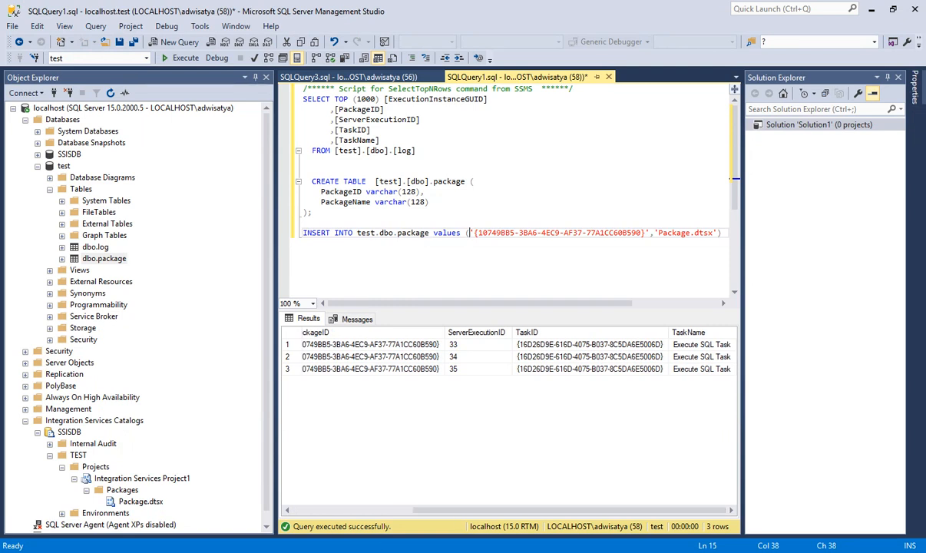
key(alt+Tab)
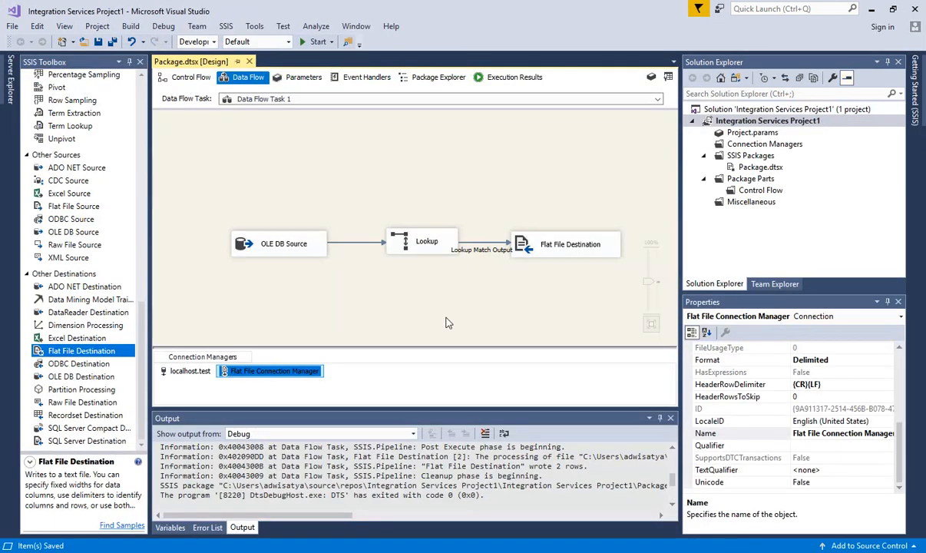
Return to Visual Studio and execute Package.dtsx.
right_click(751, 170)
click(686, 198)
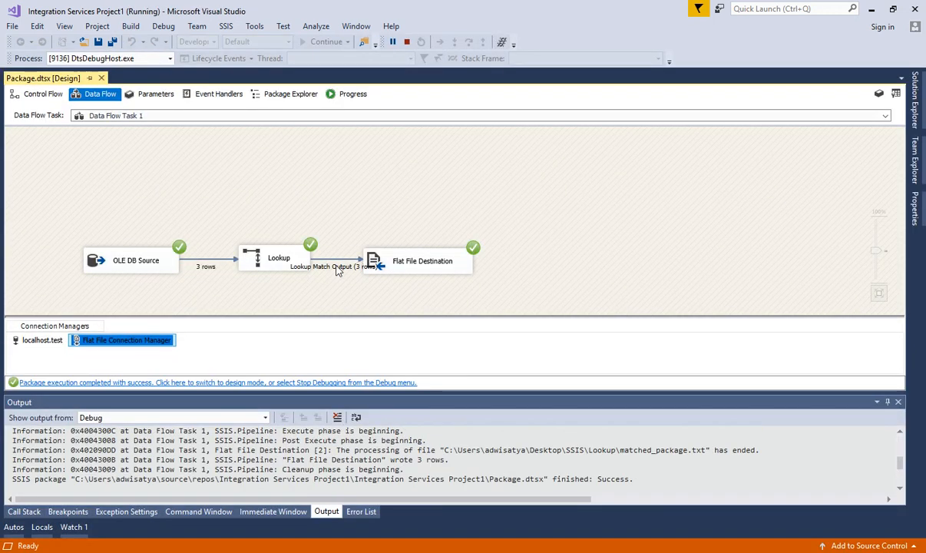
click(198, 259)
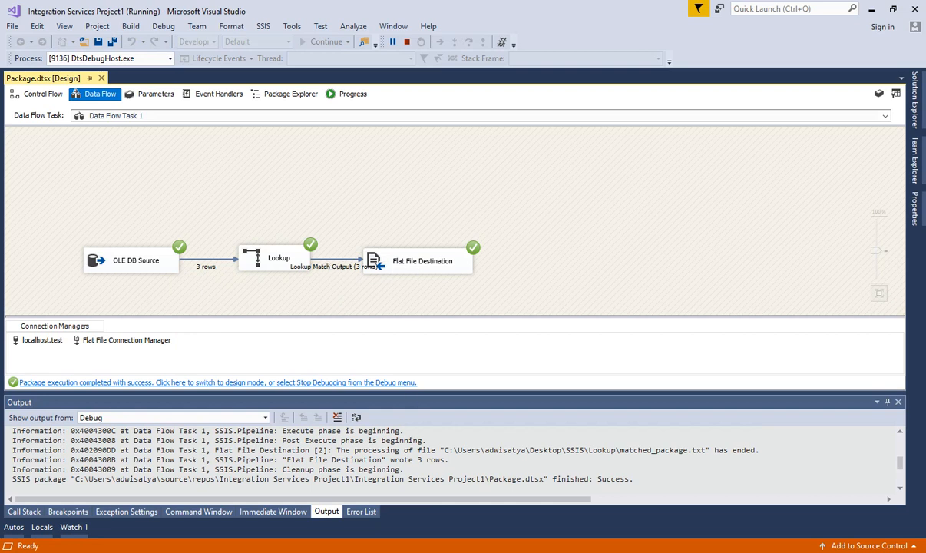
Open matched_package.txt from the Lookup folder and examine the package names and log columns in its rows.
key(alt+Tab)
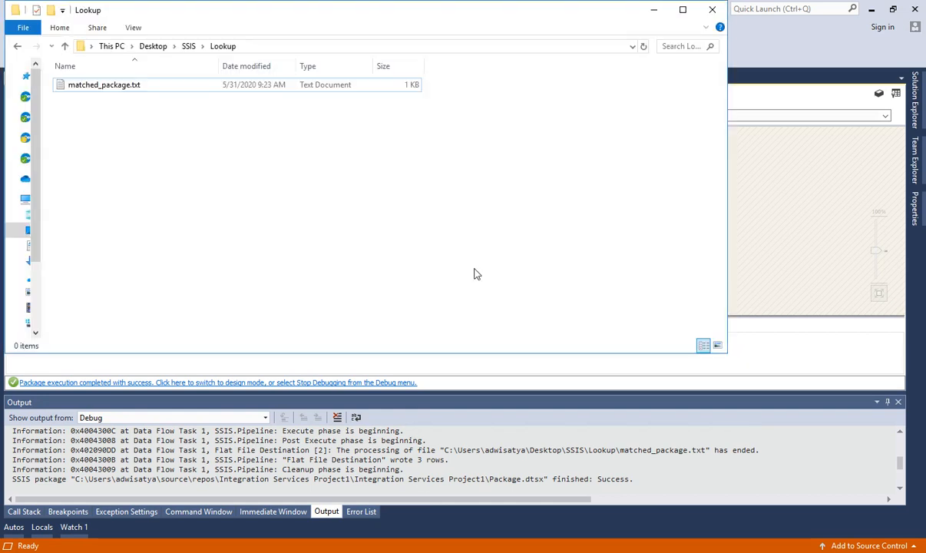
double_click(111, 86)
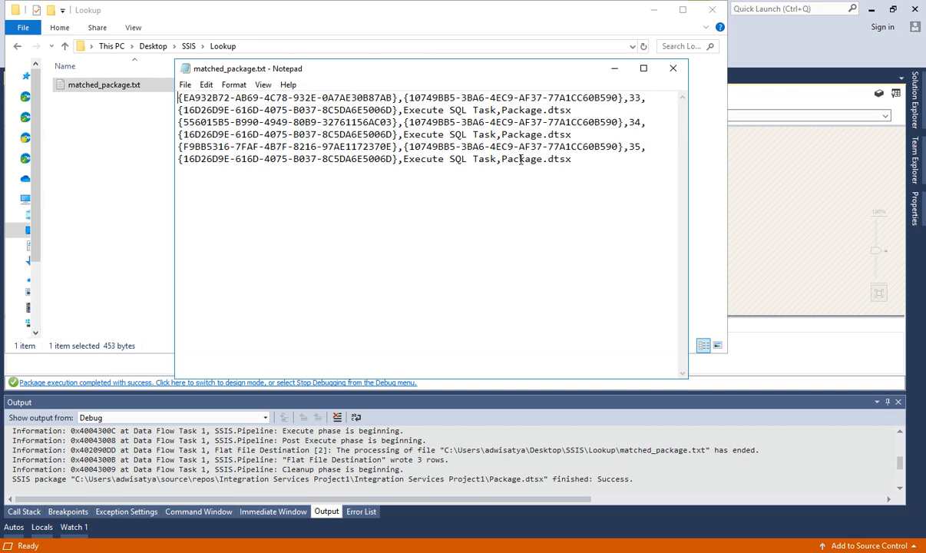
drag(502, 159, 574, 159)
drag(501, 159, 179, 147)
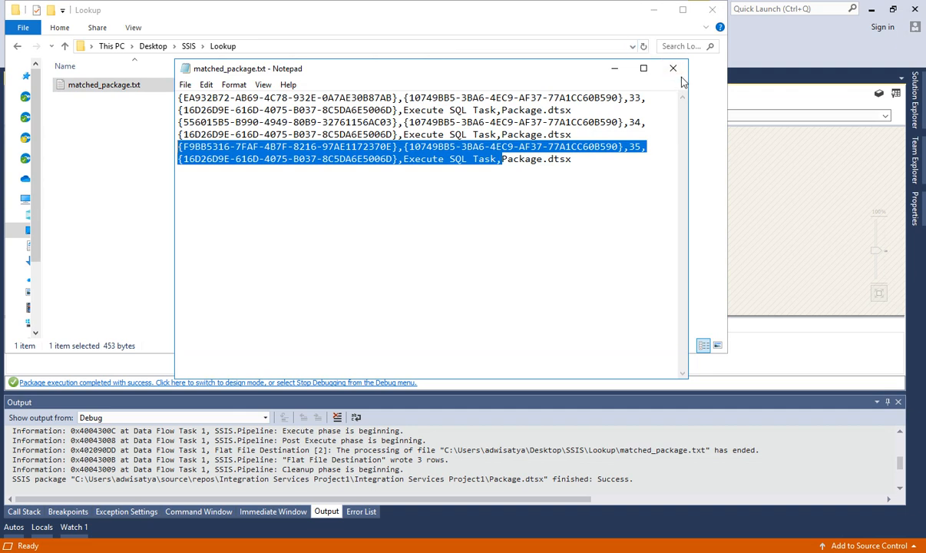
Return to Visual Studio and stop debugging the package.
key(alt+Tab)
click(749, 224)
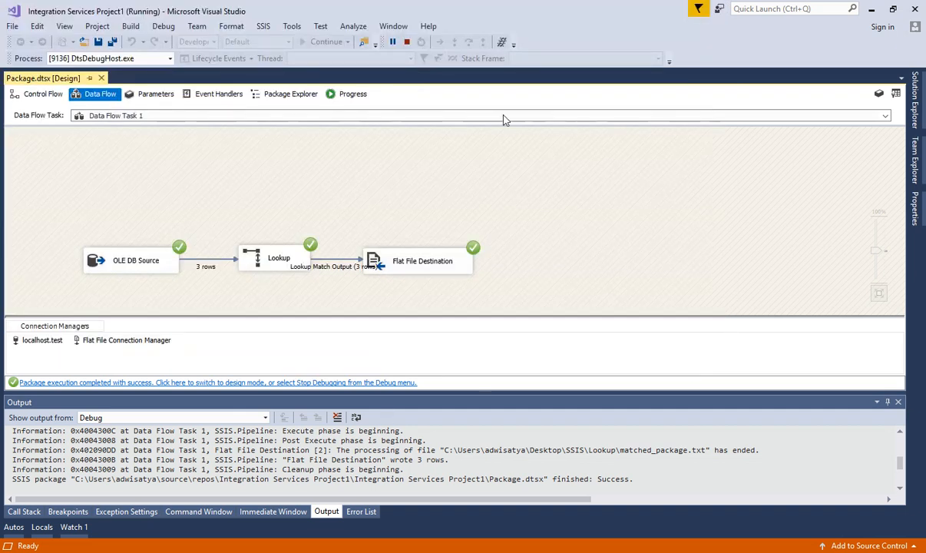
click(409, 42)
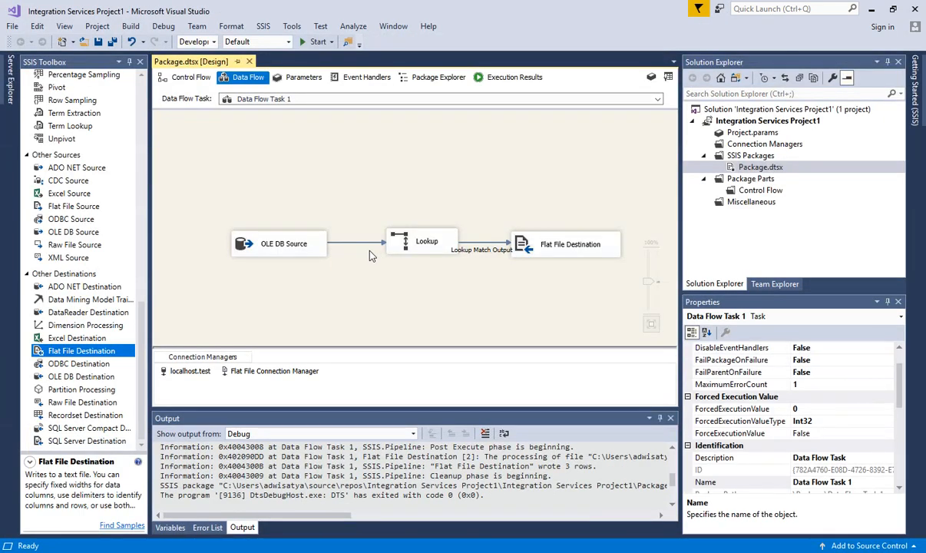
Switch to SQL Server Management Studio and run a new statement, truncate table test.dbo.package, below the INSERT statement.
mouse_move(361, 549)
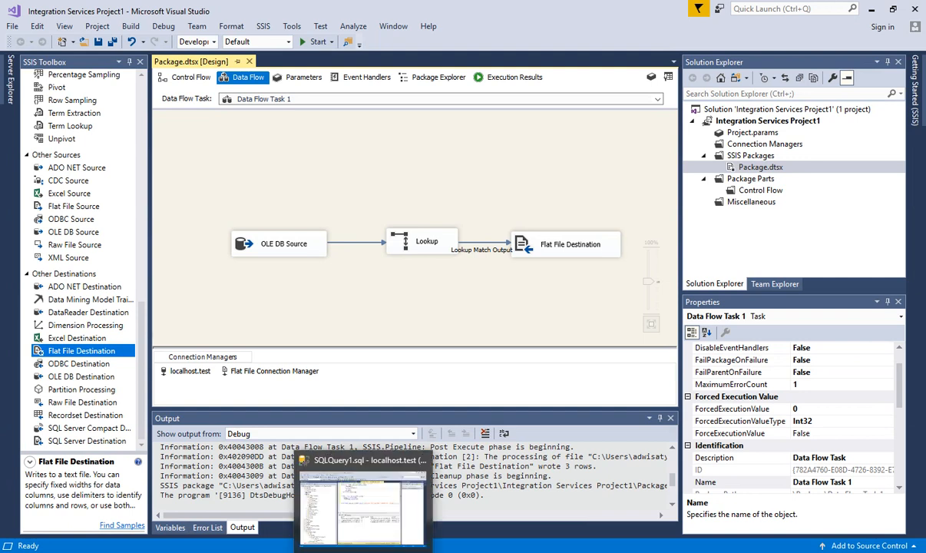
click(385, 522)
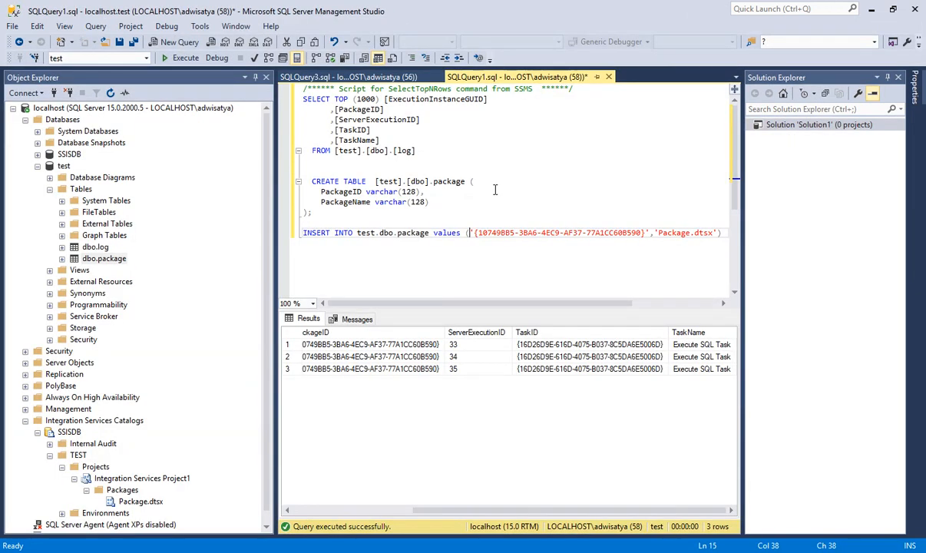
key(End)
key(Return)
key(Return)
text(t)
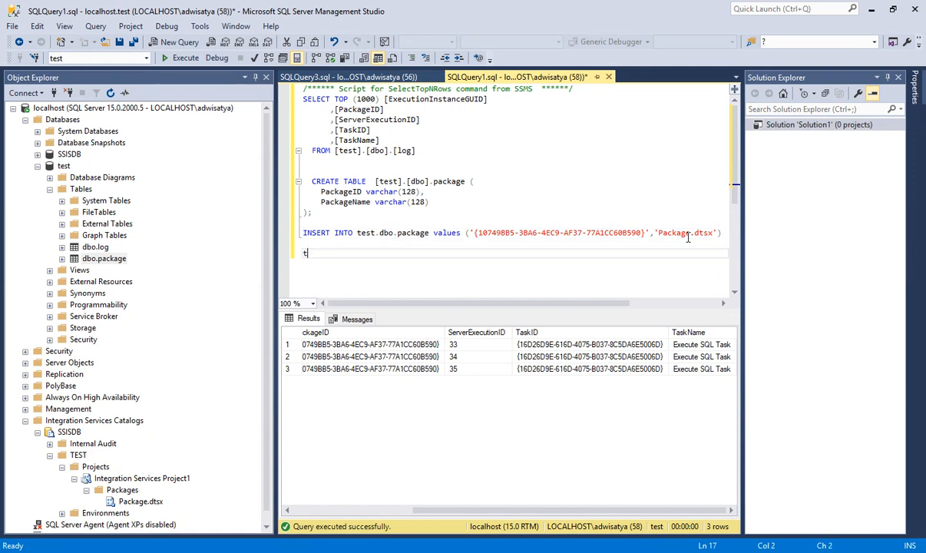
text(runcate table test.dbo.package)
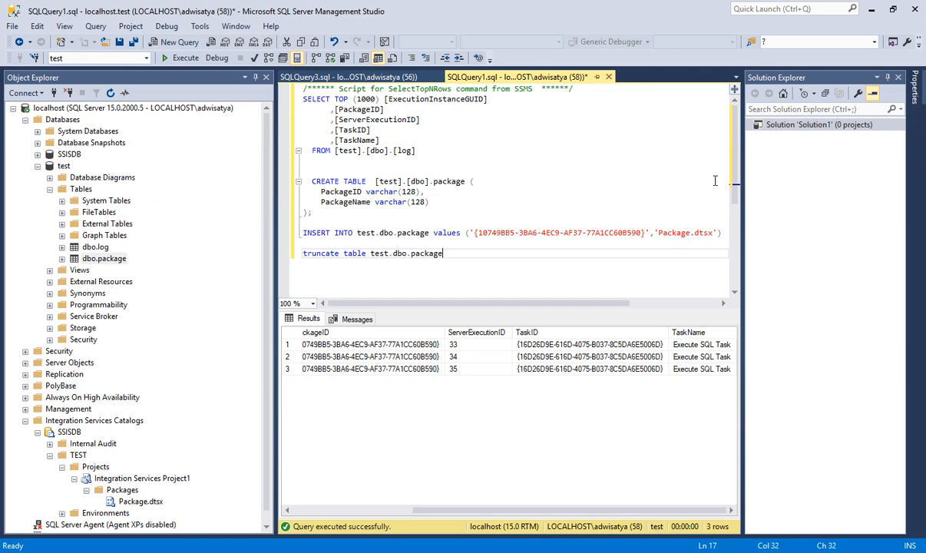
key(shift+Home)
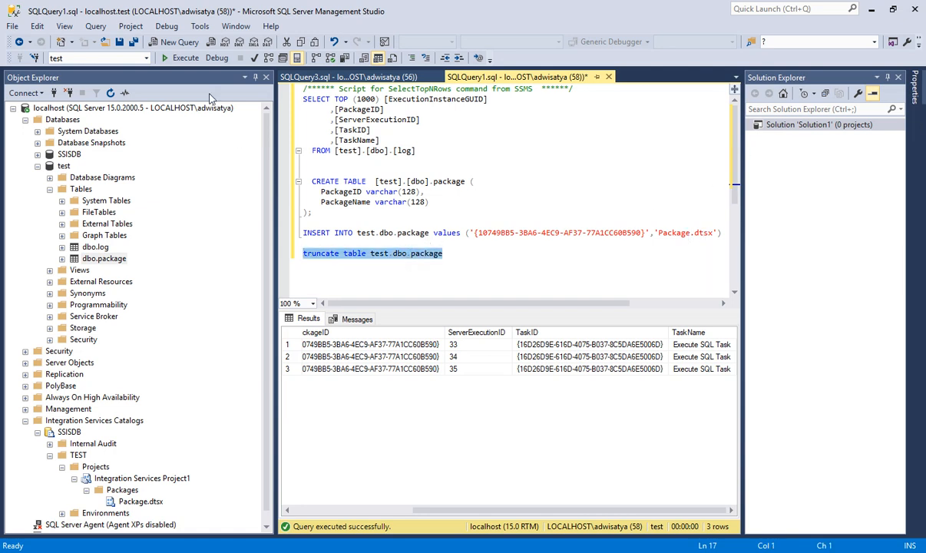
click(182, 58)
Switch to File Explorer and delete matched_package.txt from the Lookup folder.
key(alt+Tab)
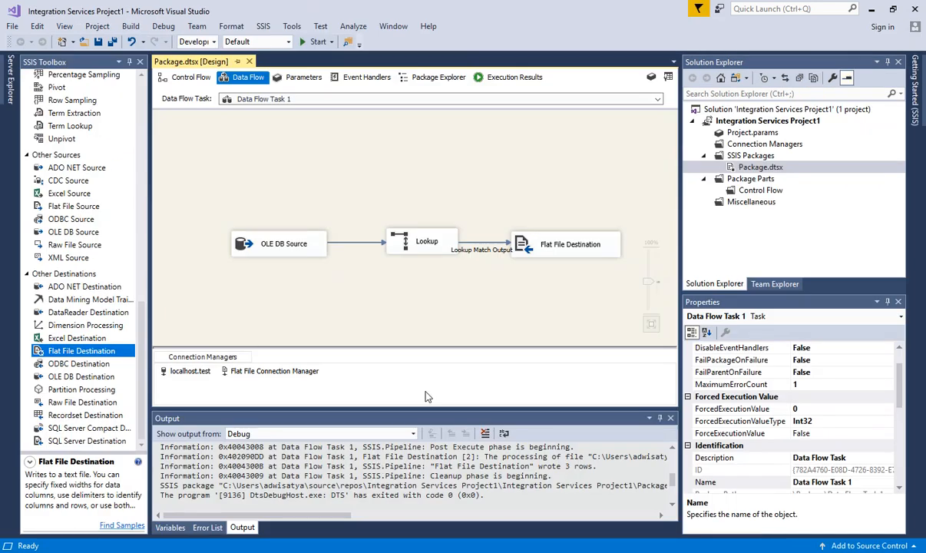
key(alt+Tab)
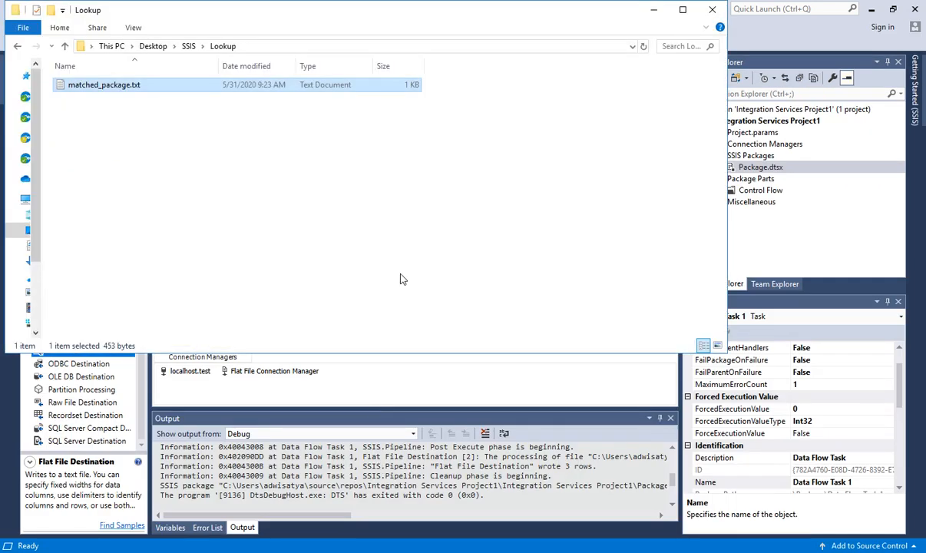
key(Delete)
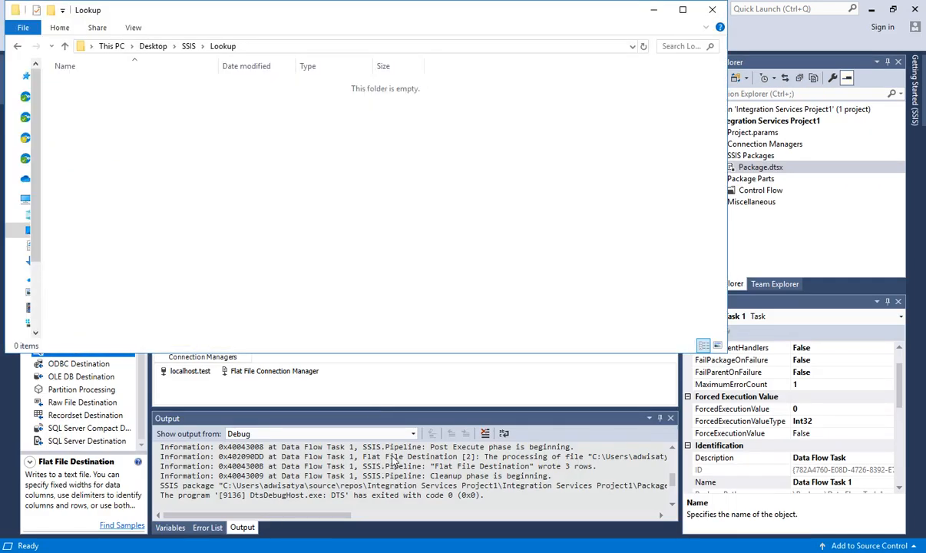
Return to Visual Studio, execute Package.dtsx again and stop debugging once the run completes.
key(alt+Tab)
right_click(779, 170)
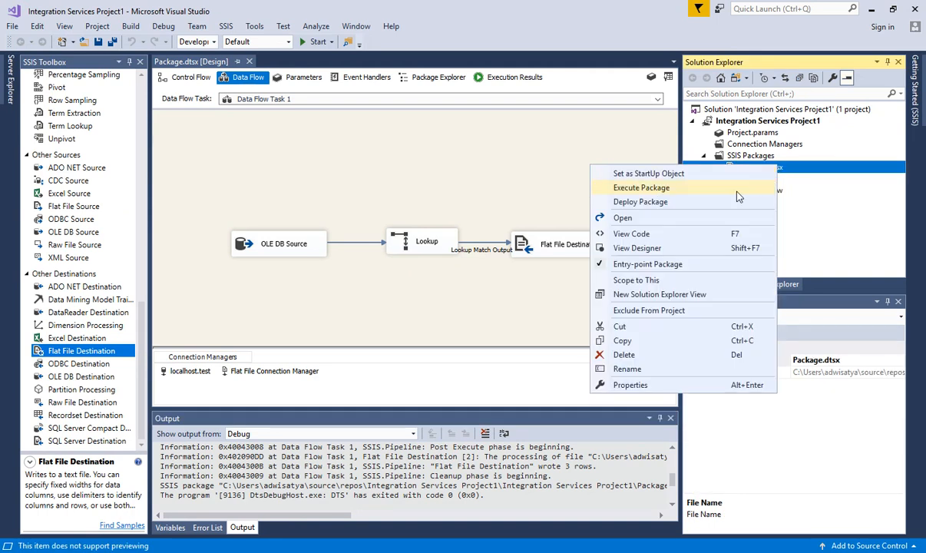
click(696, 184)
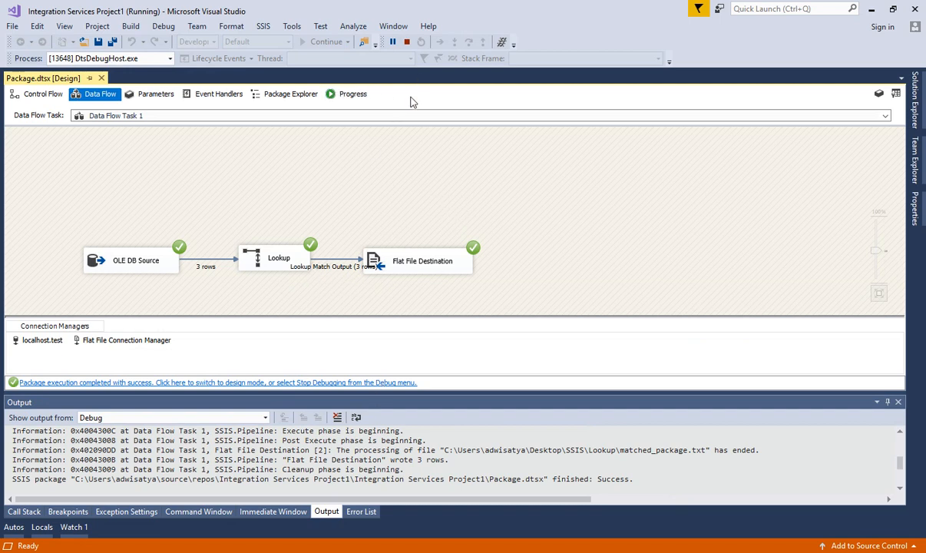
click(407, 42)
Open the newly written matched_package.txt from the Lookup folder, examine the package name at the end of each row, and return to Visual Studio.
key(alt+Tab)
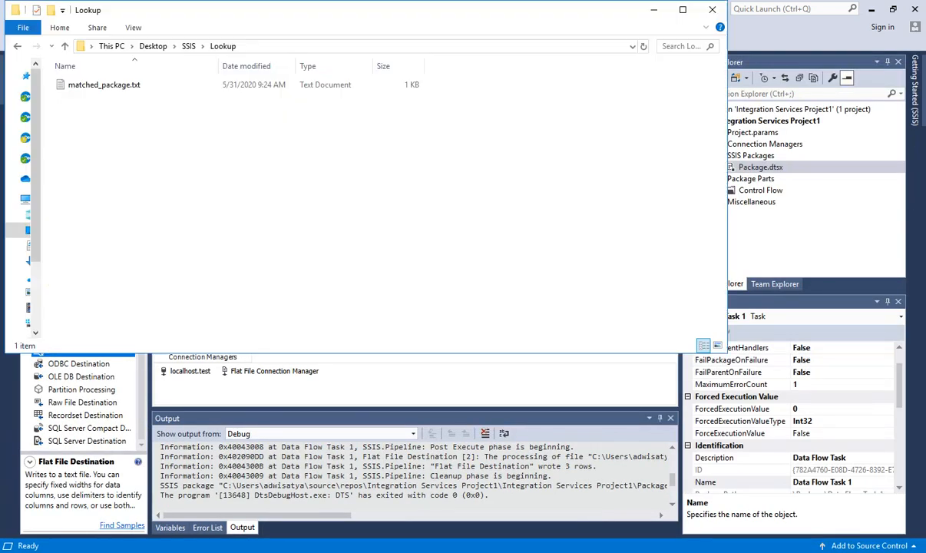
double_click(248, 84)
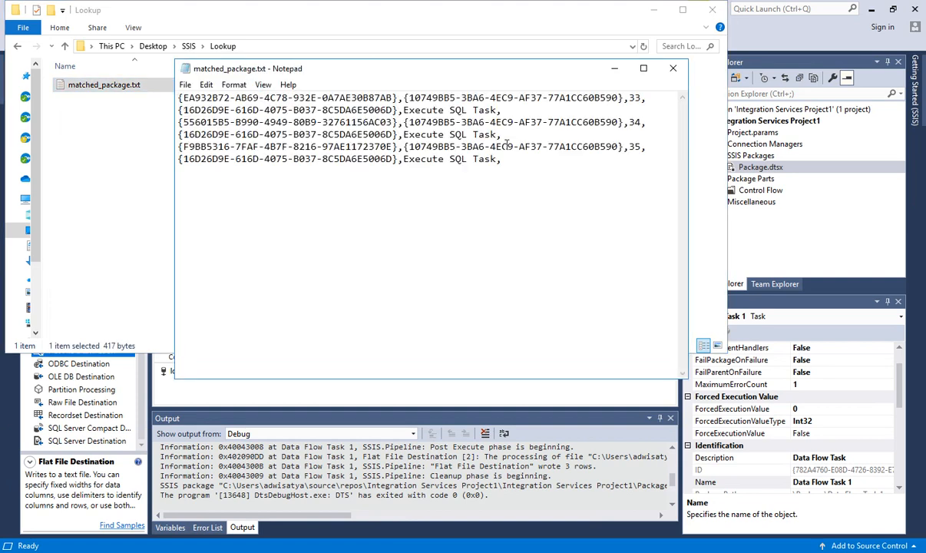
click(605, 197)
click(390, 480)
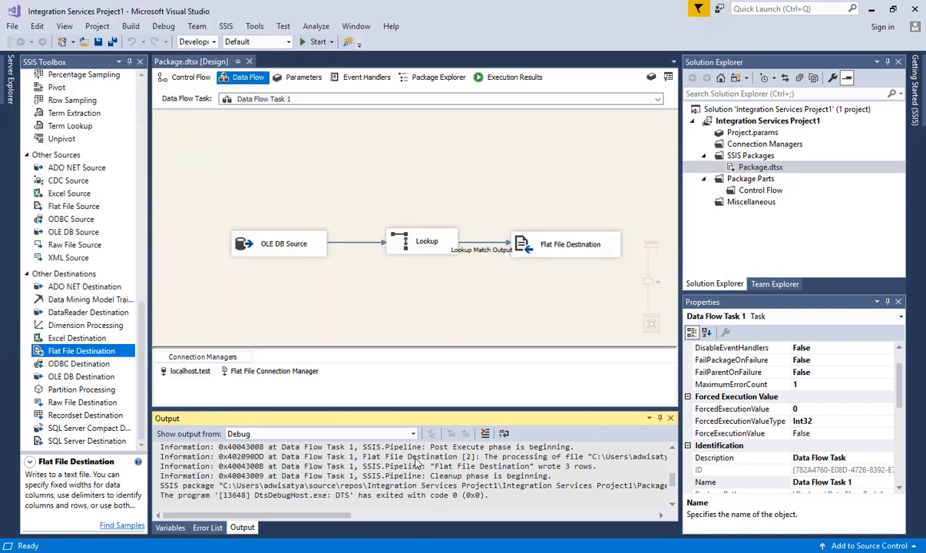